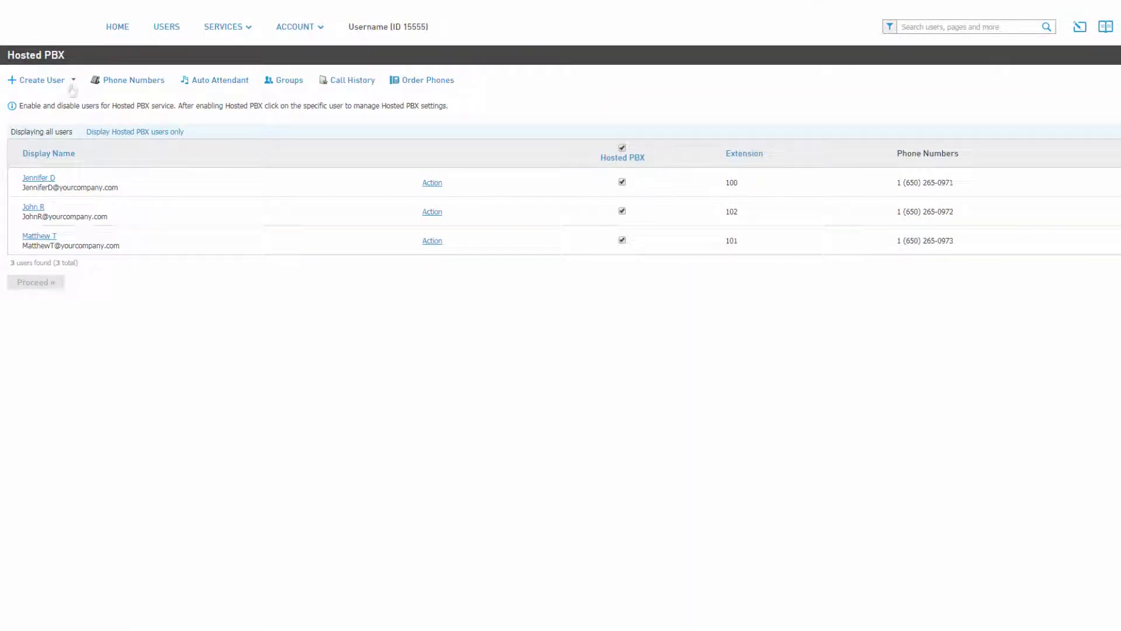
# Start creating a new user and enable SecuriSync and AnyMeeting in addition to Hosted PBX.
pyautogui.click(74, 82)
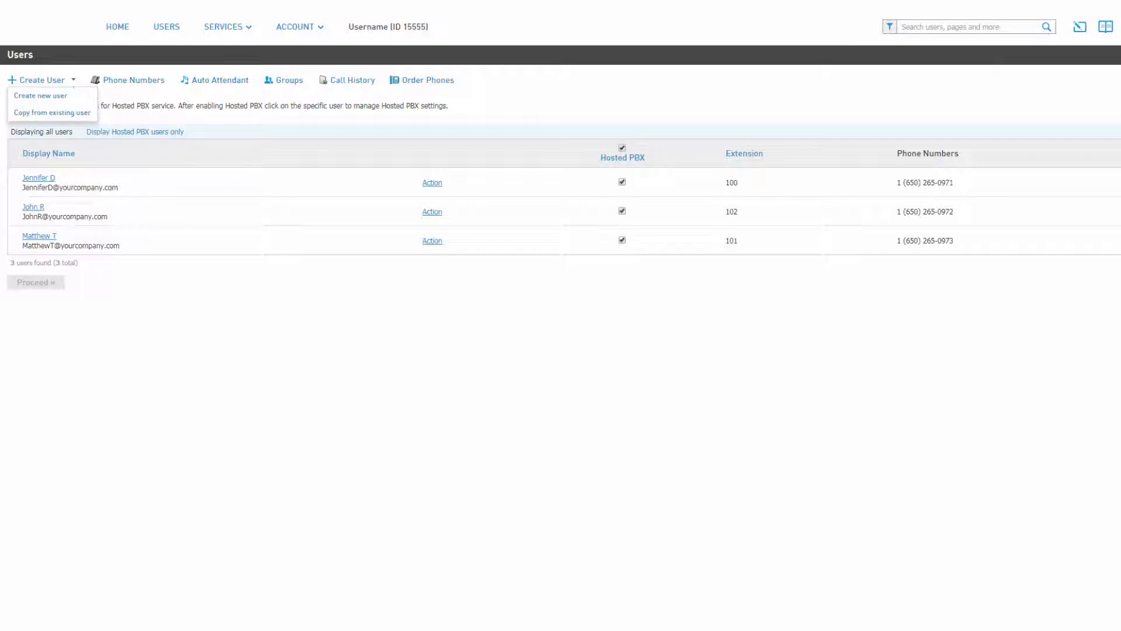
pyautogui.click(62, 103)
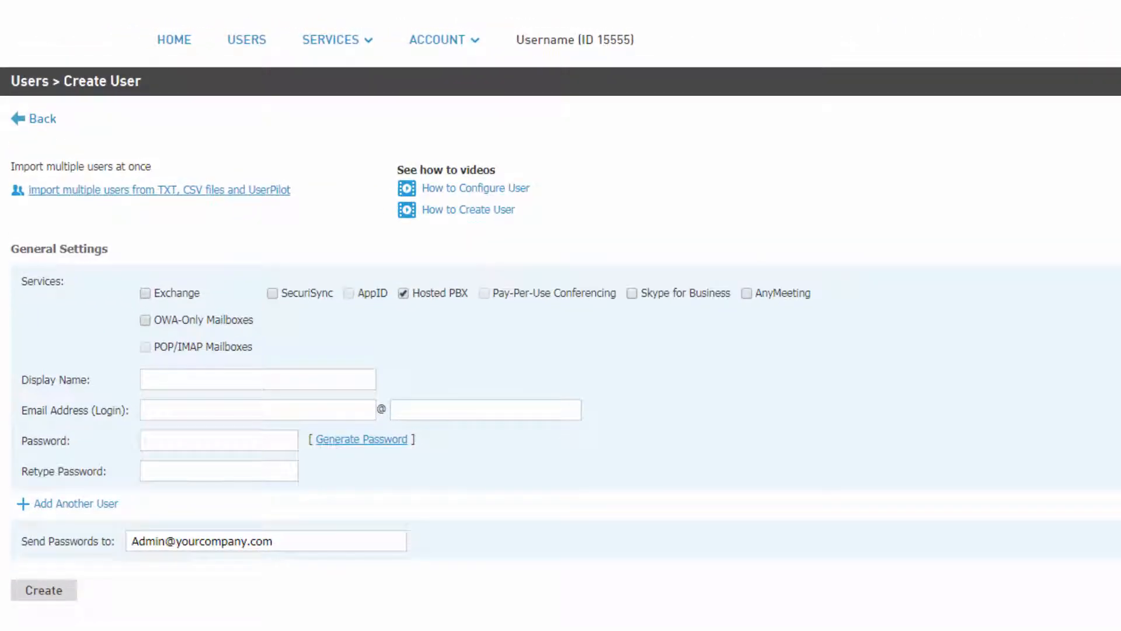
pyautogui.click(272, 294)
# Enter the new user's display name and login e-mail address, and fill both password fields with a generated password.
pyautogui.click(355, 379)
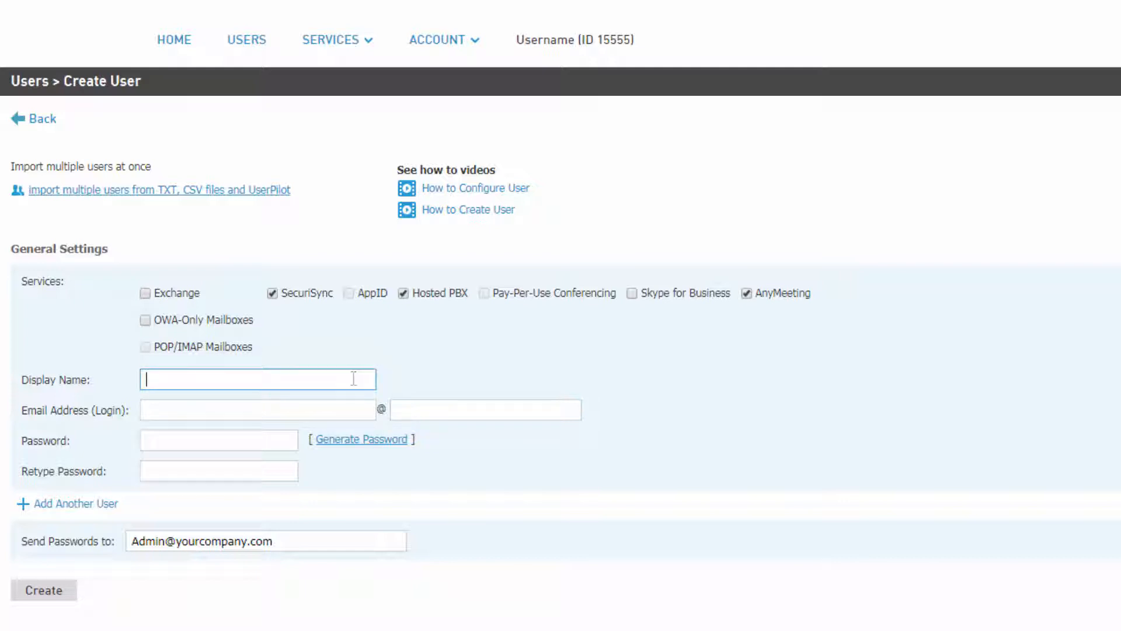
pyautogui.write('Herman S')
pyautogui.press('Tab')
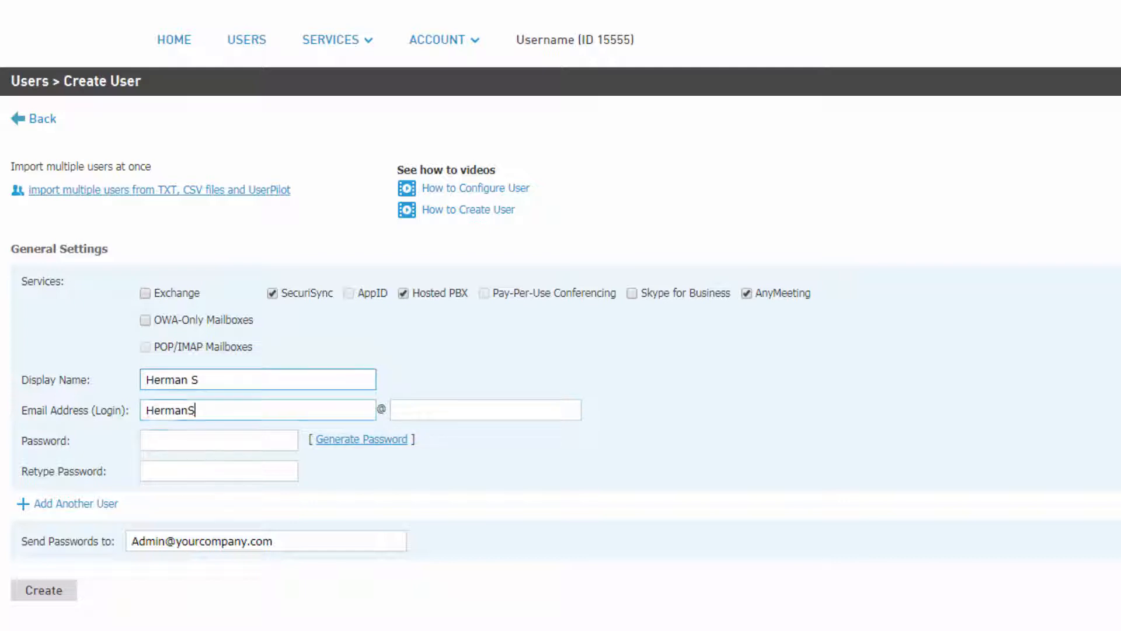
pyautogui.press('Tab')
pyautogui.write('yourcompany.com')
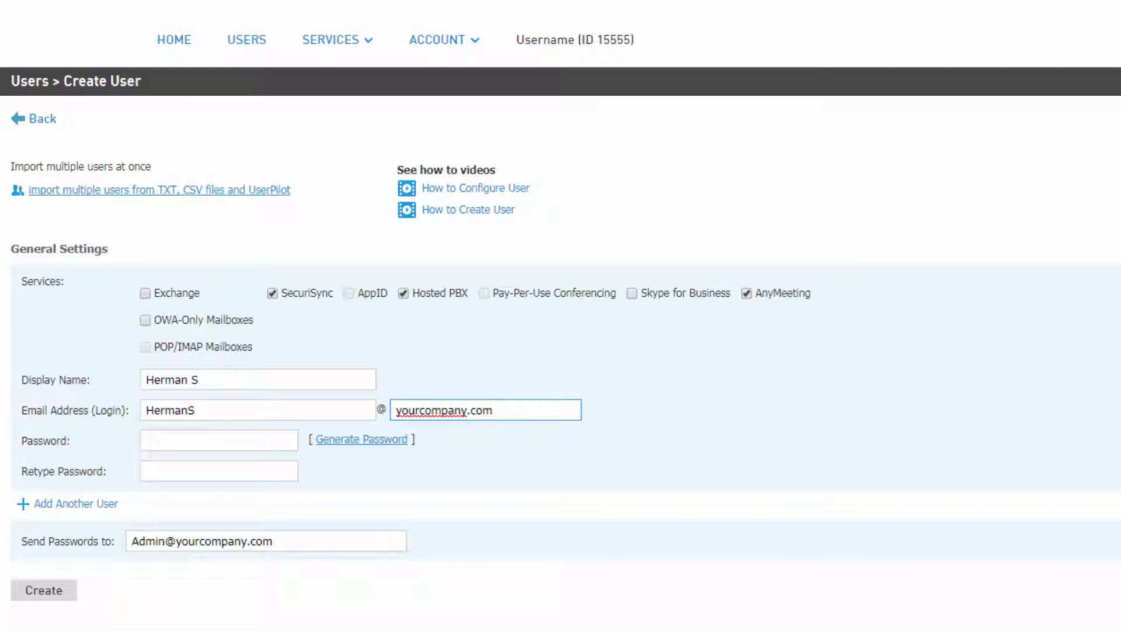
pyautogui.click(360, 442)
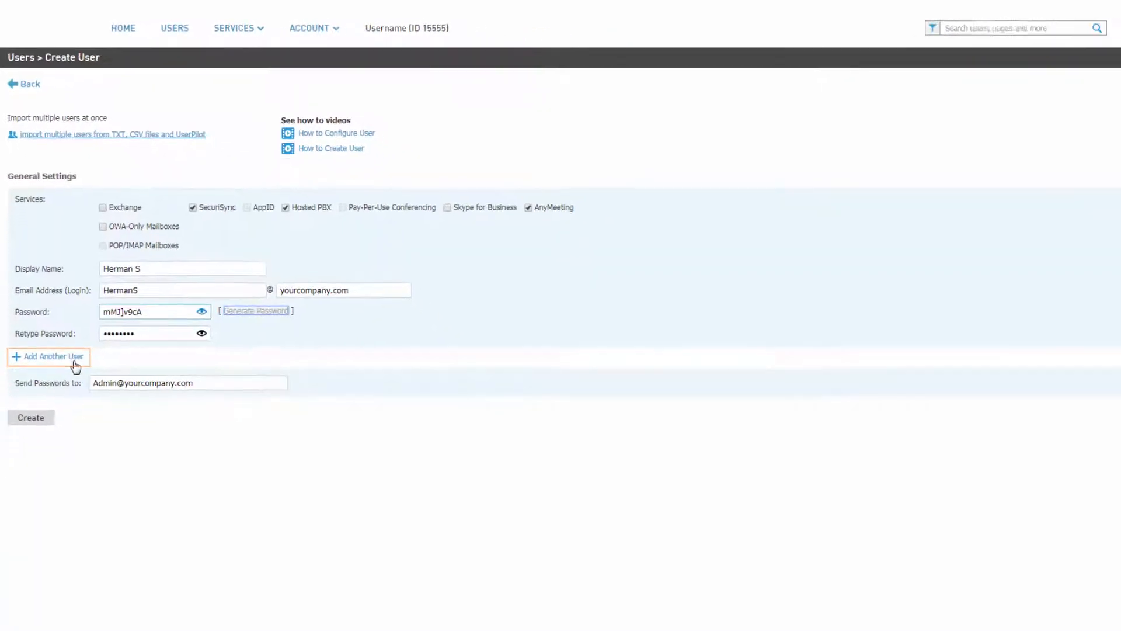
# Add a second user entry and remove it again, and submit the form to create the single new user.
pyautogui.click(74, 362)
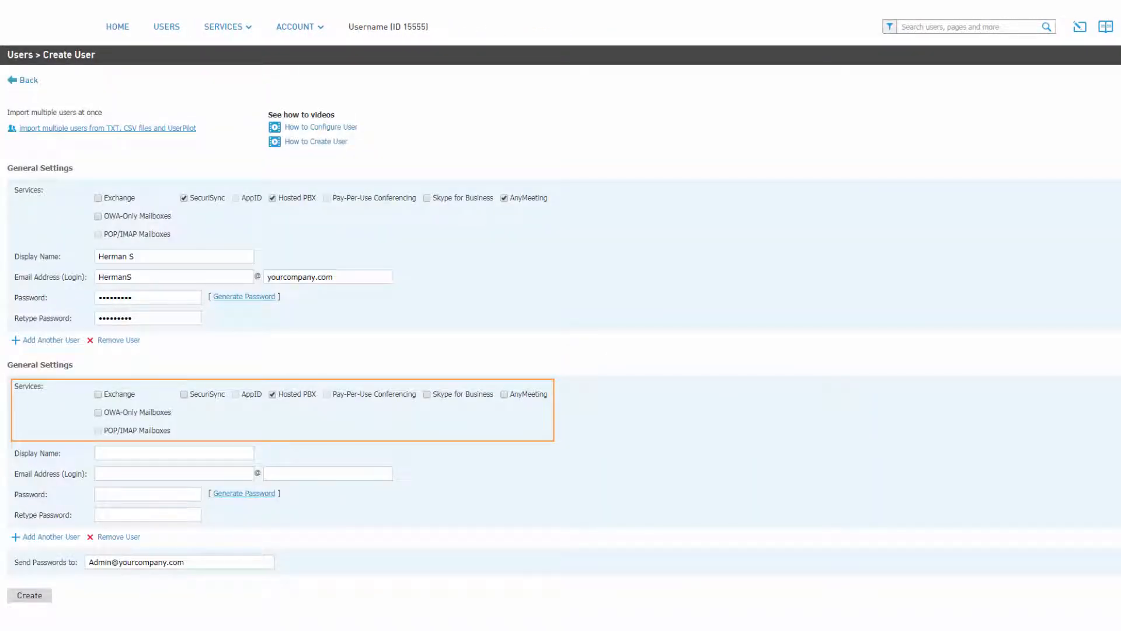
pyautogui.click(136, 539)
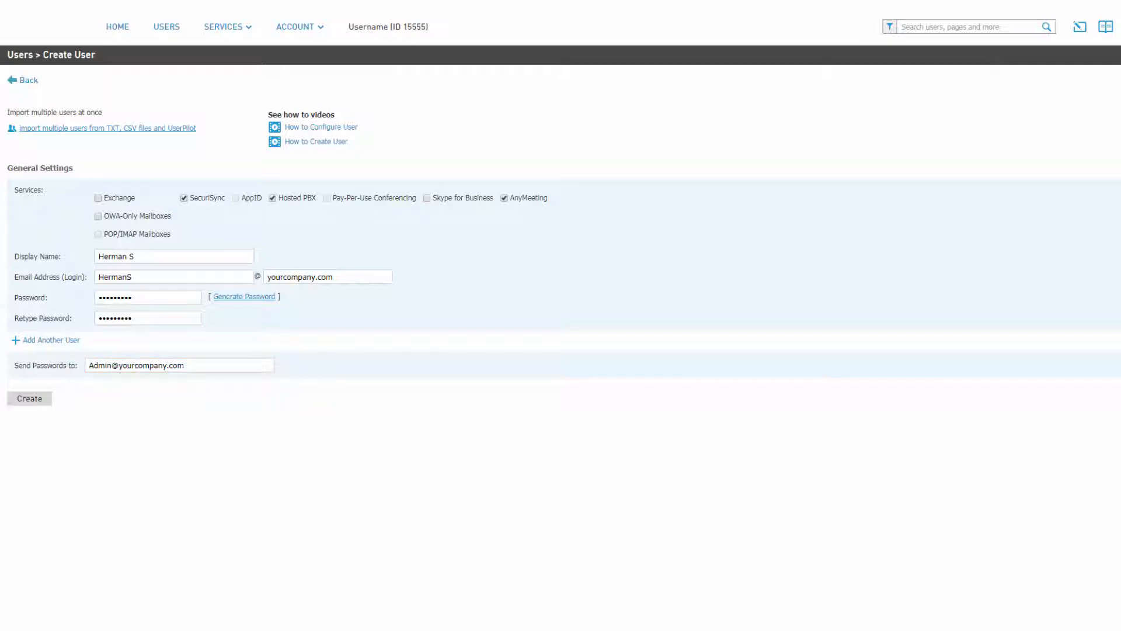
pyautogui.click(30, 400)
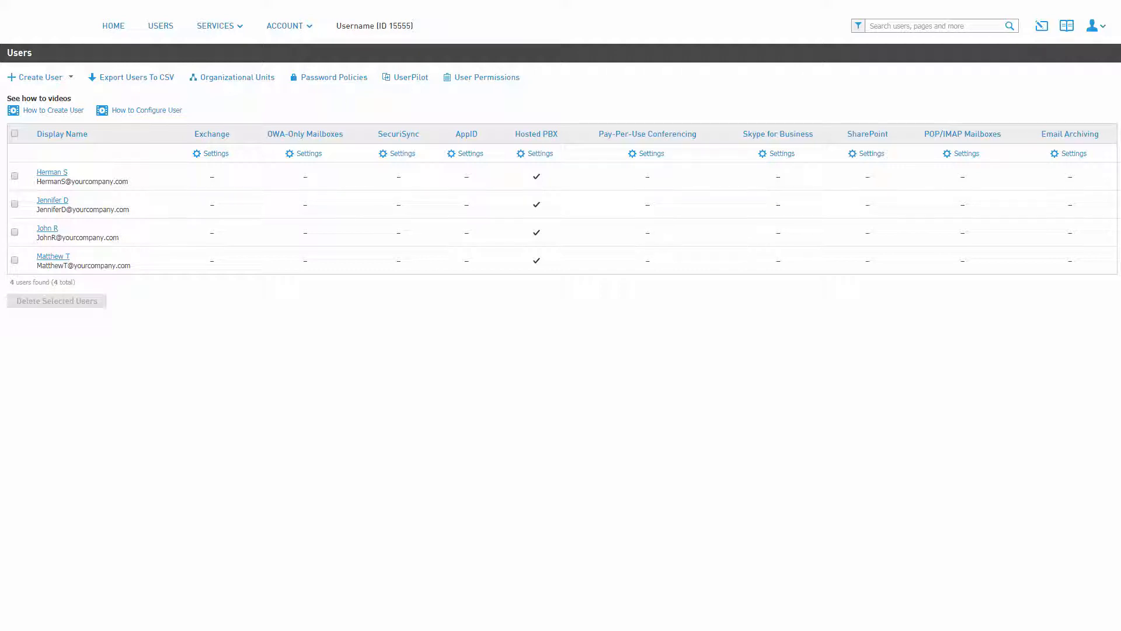
# Open the new user's info for editing and enter the first name, last name and company Yourcompany.
pyautogui.click(61, 174)
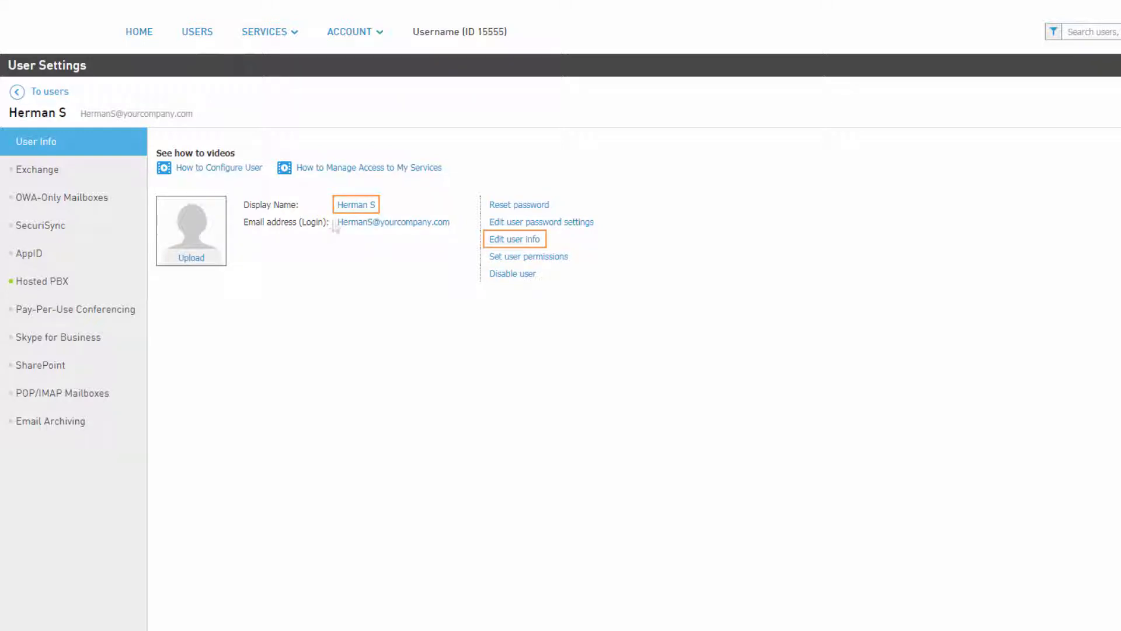
pyautogui.click(358, 205)
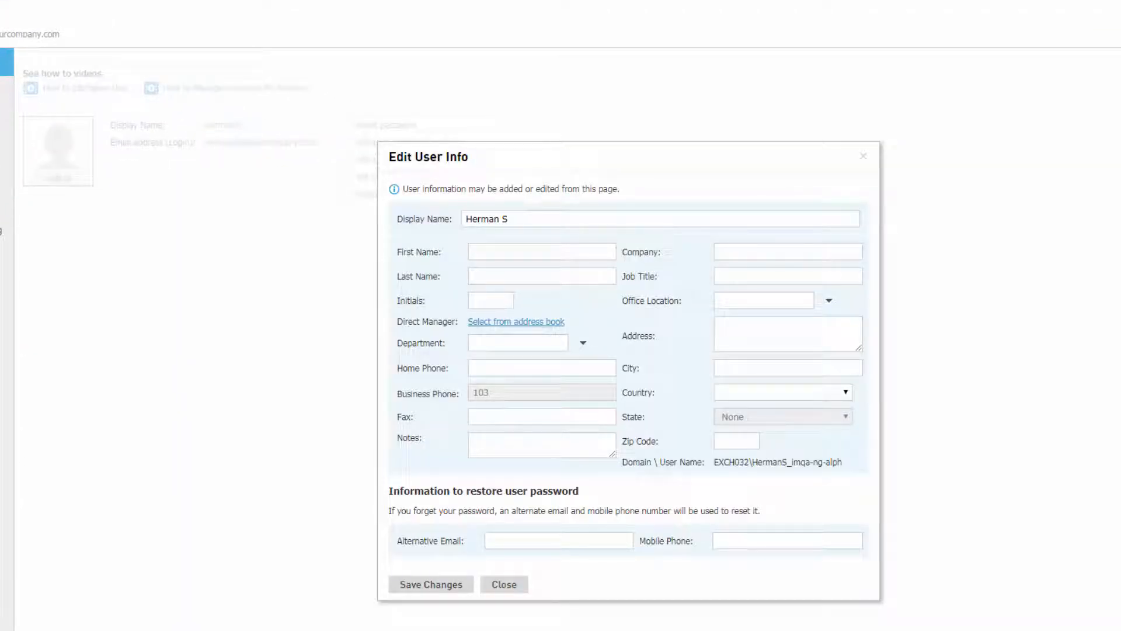
pyautogui.click(596, 251)
pyautogui.write('Herman')
pyautogui.press('Tab')
pyautogui.write('Yo')
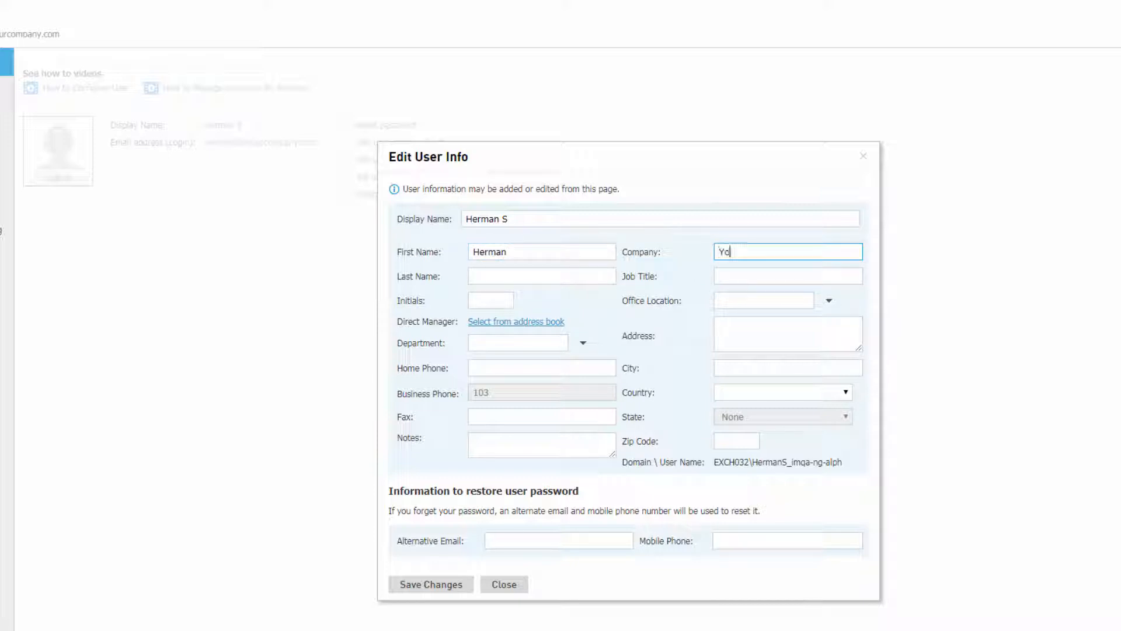
pyautogui.write('urcompany')
pyautogui.press('Tab')
pyautogui.write('S')
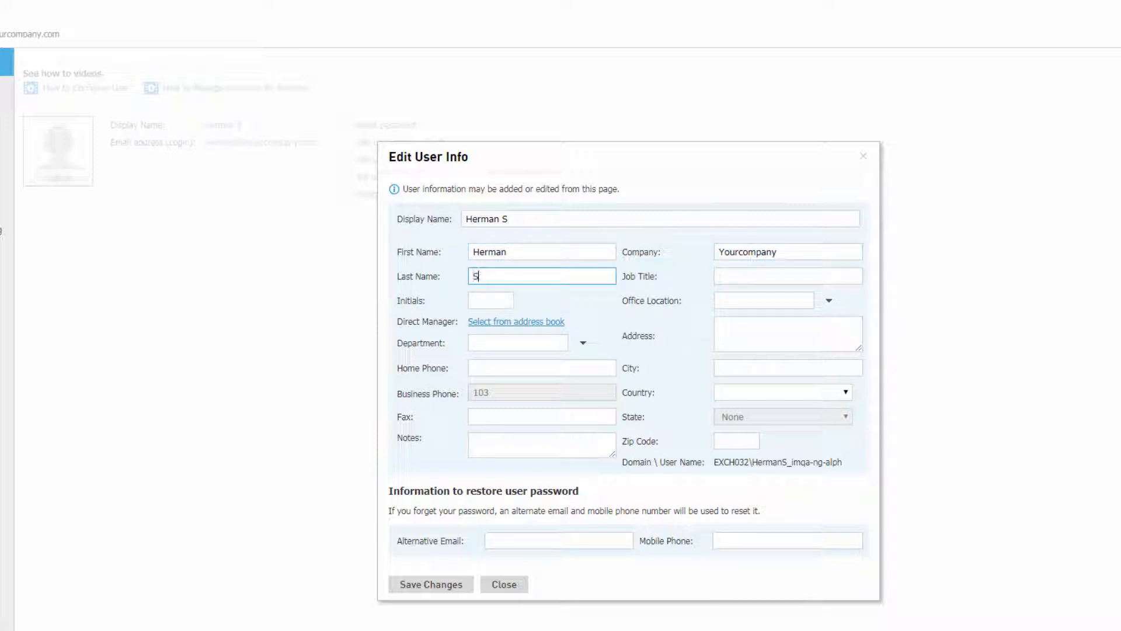
# Set the job title to Billing Support and enter the user's initials.
pyautogui.press('Tab')
pyautogui.write('Billing Support')
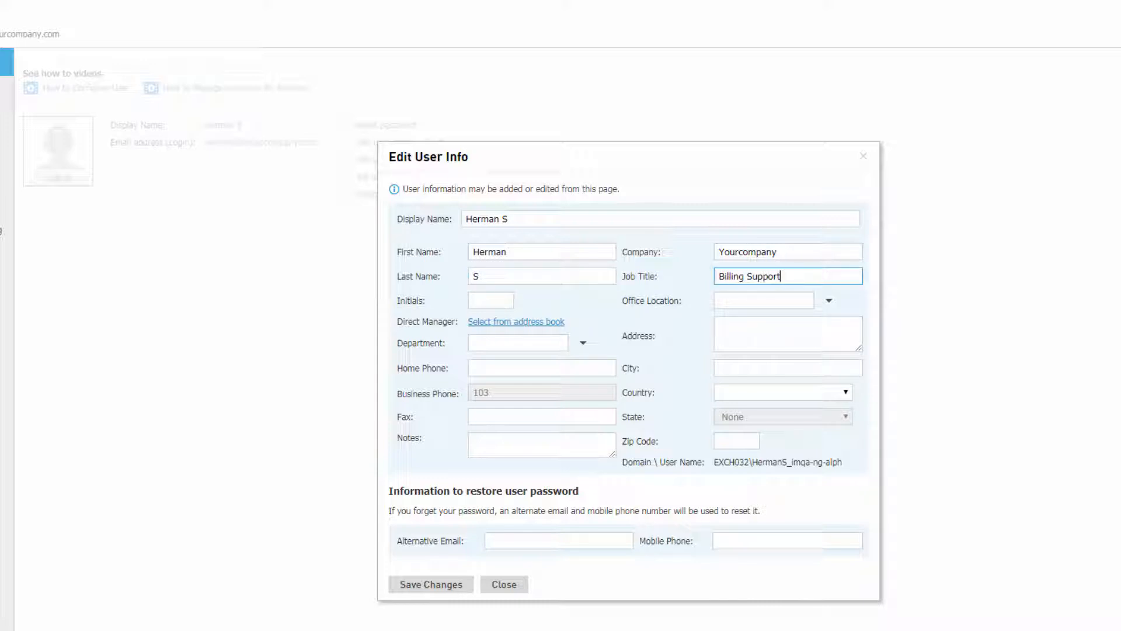
pyautogui.press('Tab')
pyautogui.write('HS')
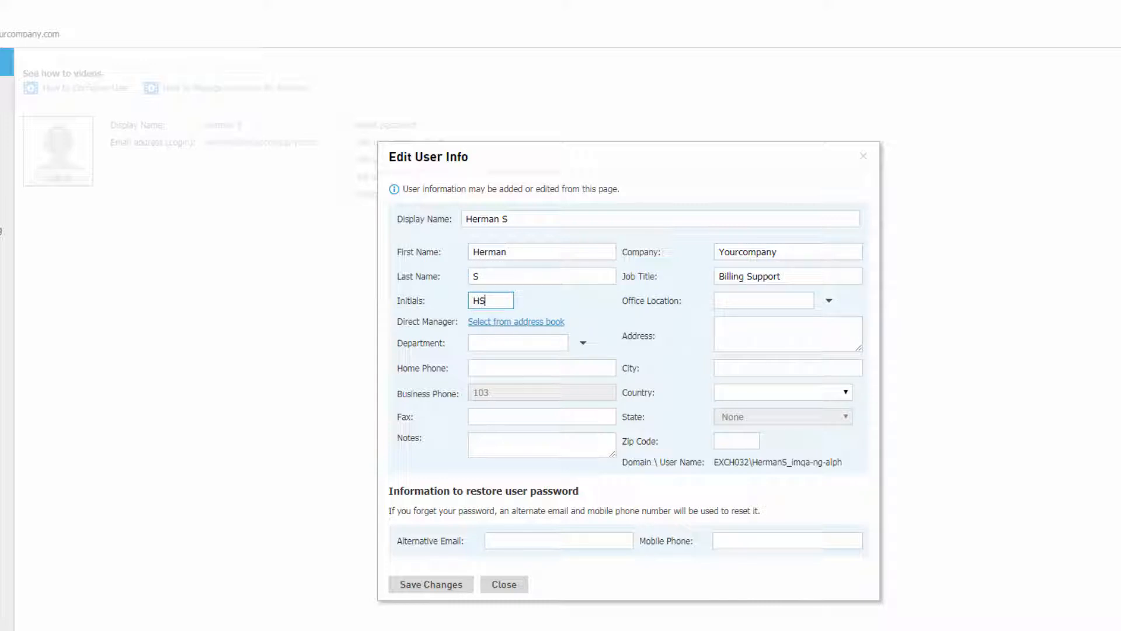
# Assign the first selectable user in the address book as direct manager and save the user info.
pyautogui.press('Tab')
pyautogui.press('Tab')
pyautogui.click(539, 321)
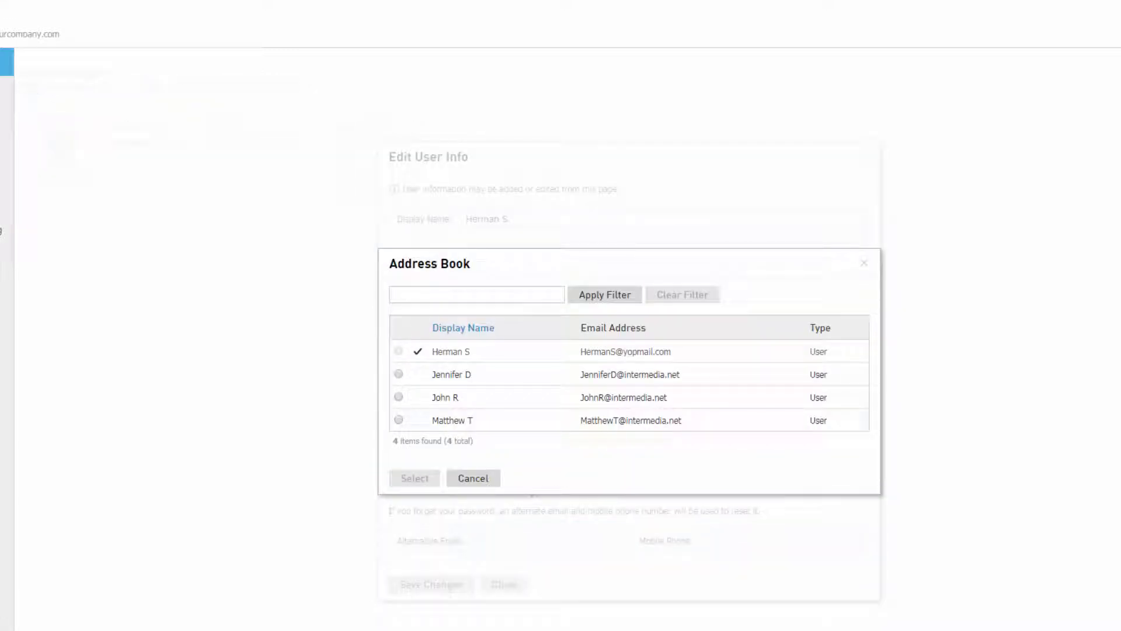
pyautogui.click(398, 374)
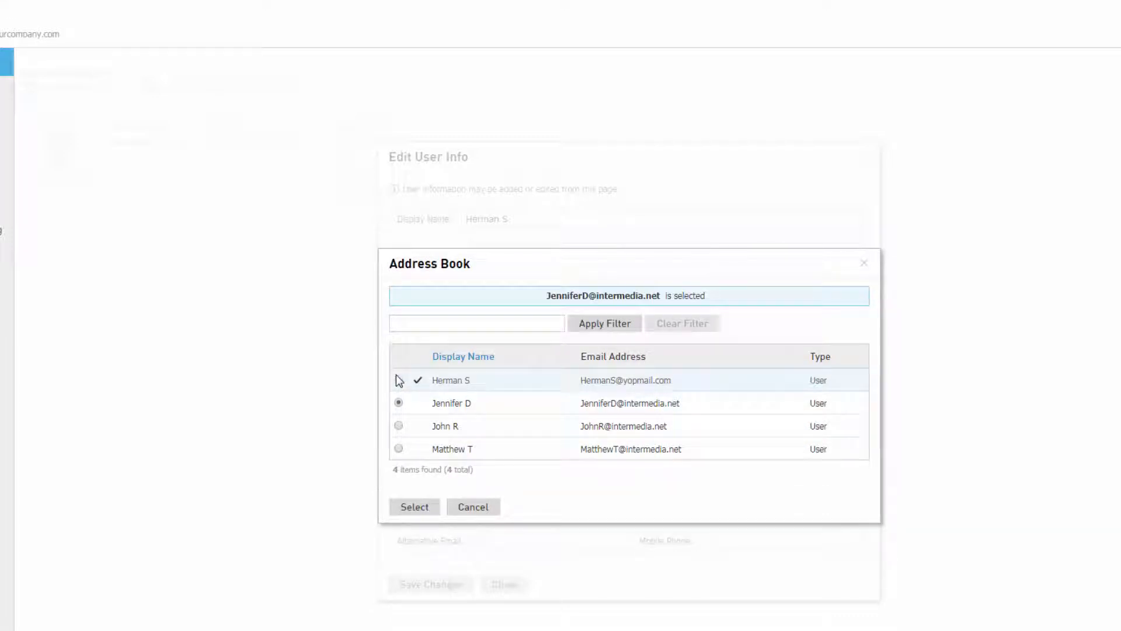
pyautogui.click(415, 514)
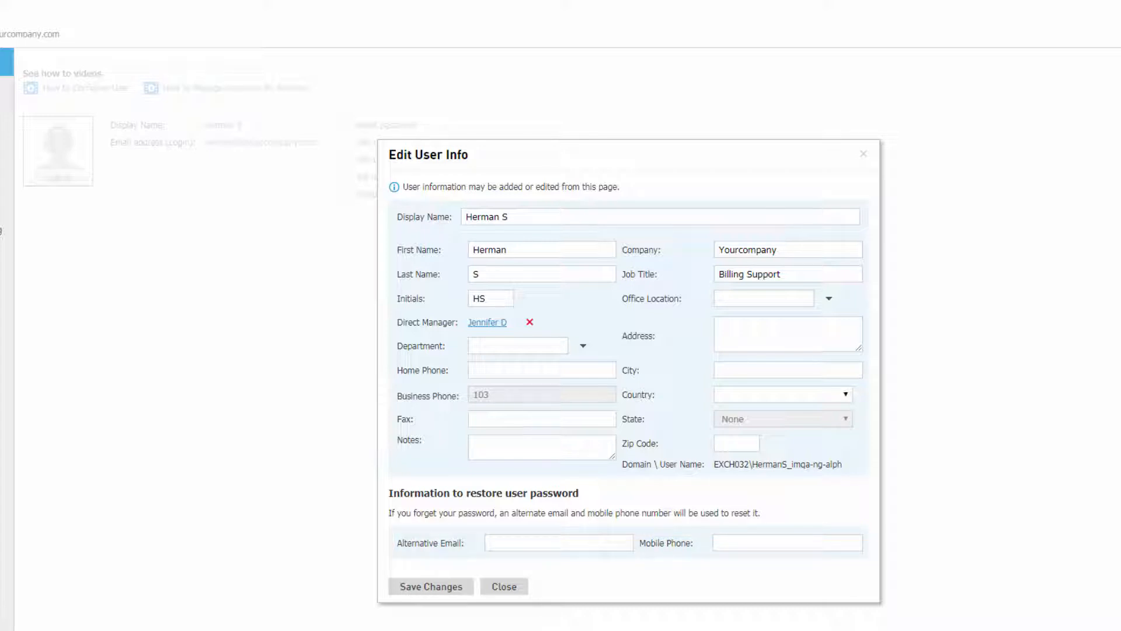
pyautogui.click(455, 588)
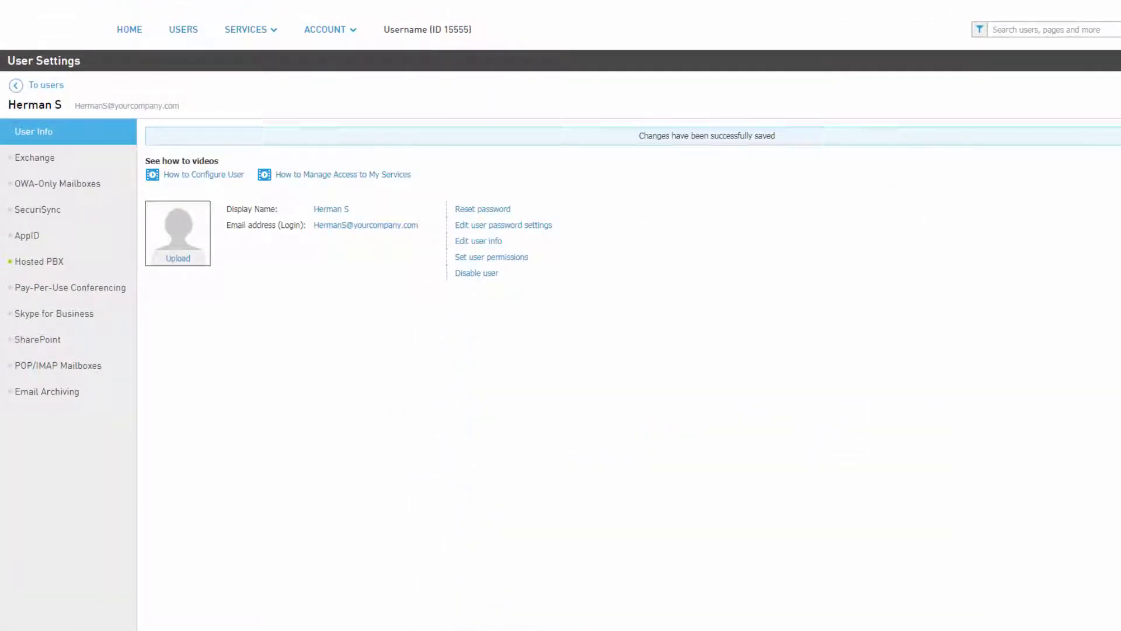
# View the user's login e-mail address settings and close them without making changes.
pyautogui.click(410, 230)
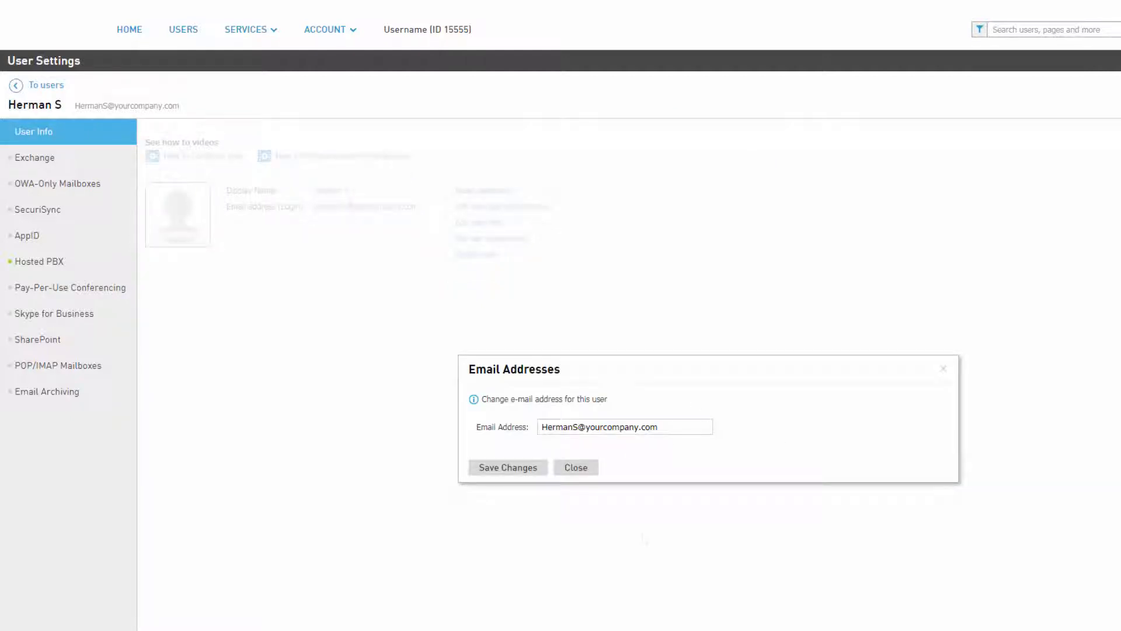
pyautogui.click(588, 471)
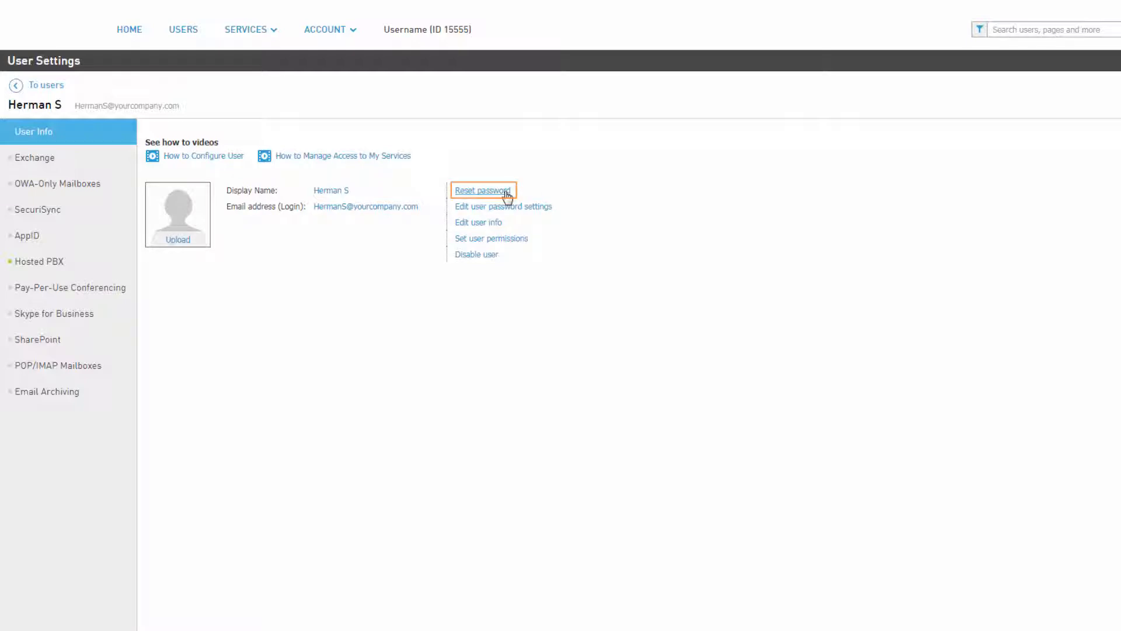
# Reset the user's password to a newly generated one.
pyautogui.click(482, 190)
pyautogui.click(791, 406)
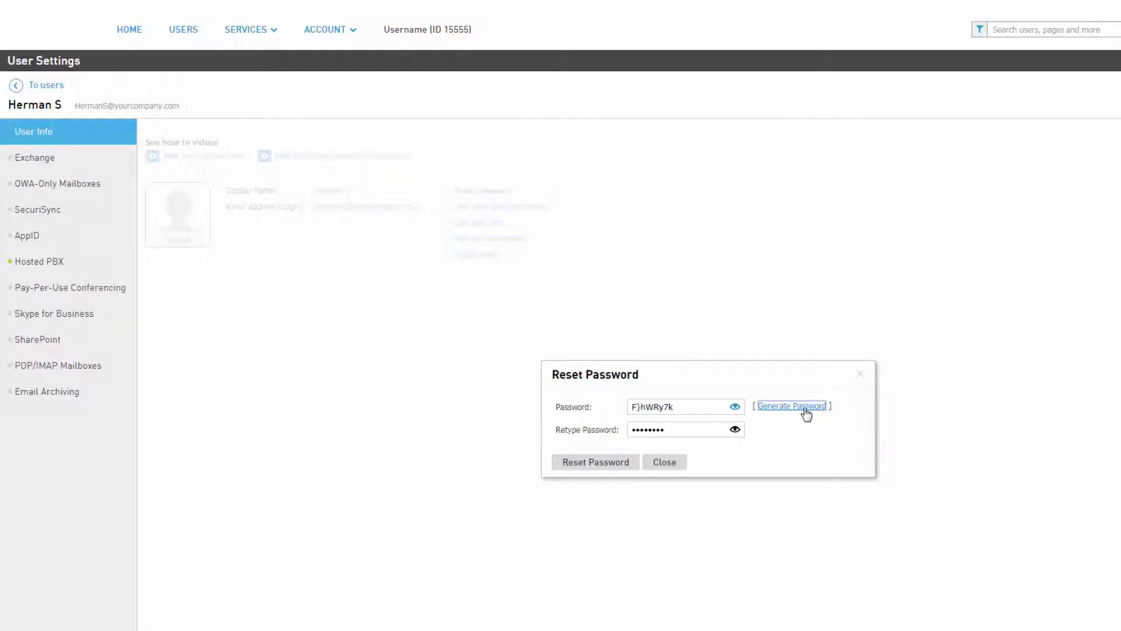
pyautogui.click(613, 469)
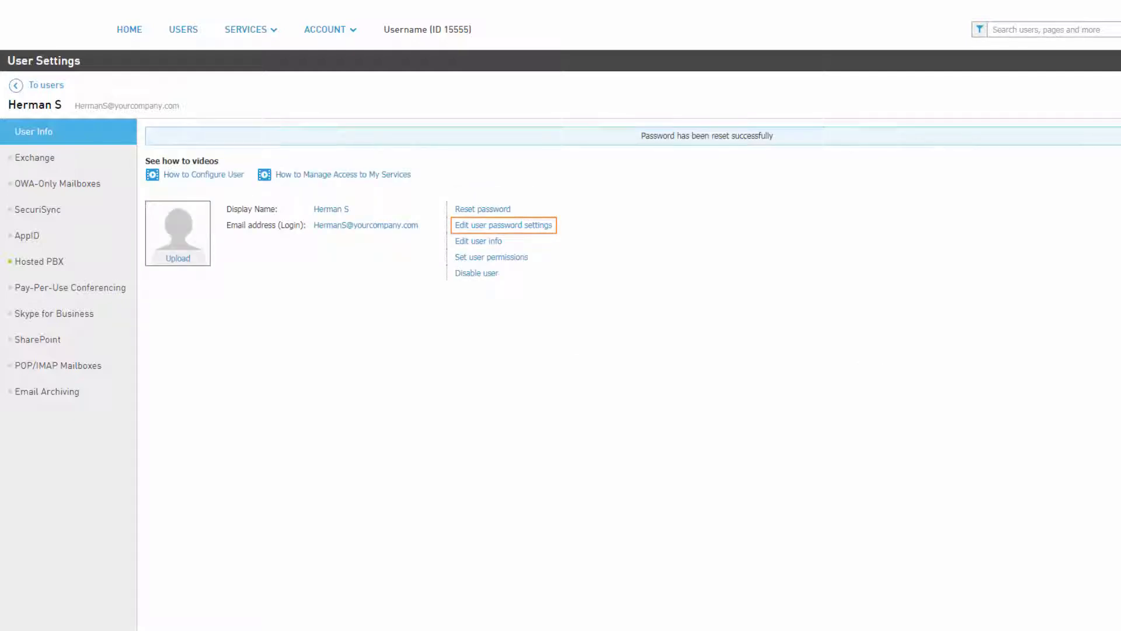
# Review the user's password settings and My Services permissions, closing both without making changes.
pyautogui.click(544, 227)
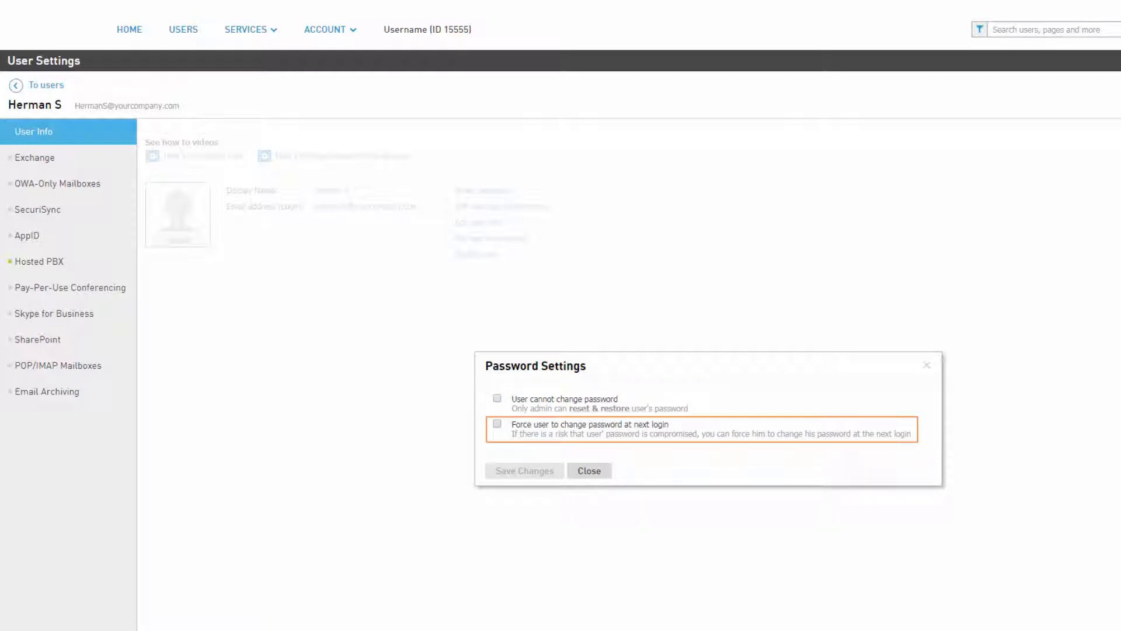
pyautogui.click(598, 471)
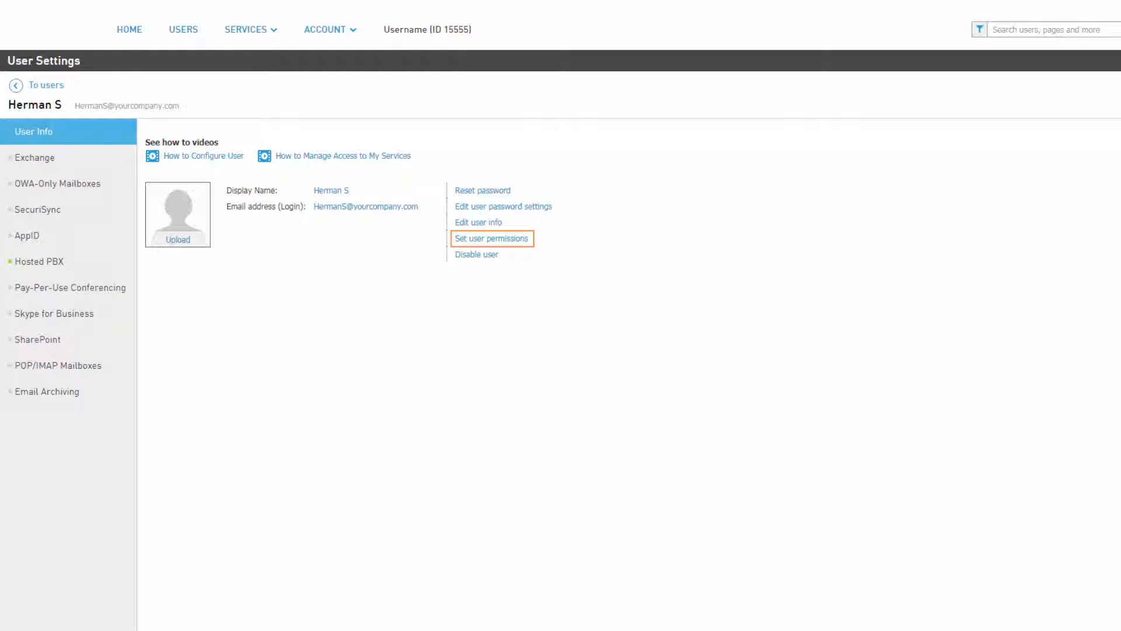
pyautogui.click(526, 244)
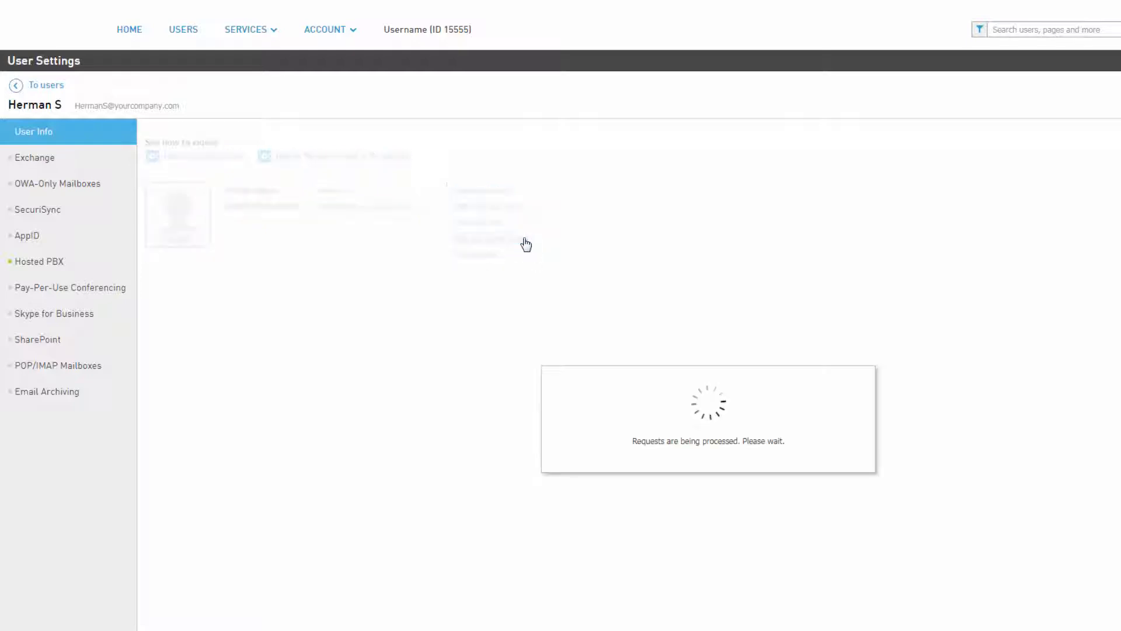
pyautogui.moveTo(862, 373)
pyautogui.mouseDown()
pyautogui.moveTo(862, 482)
pyautogui.moveTo(863, 367)
pyautogui.mouseUp()
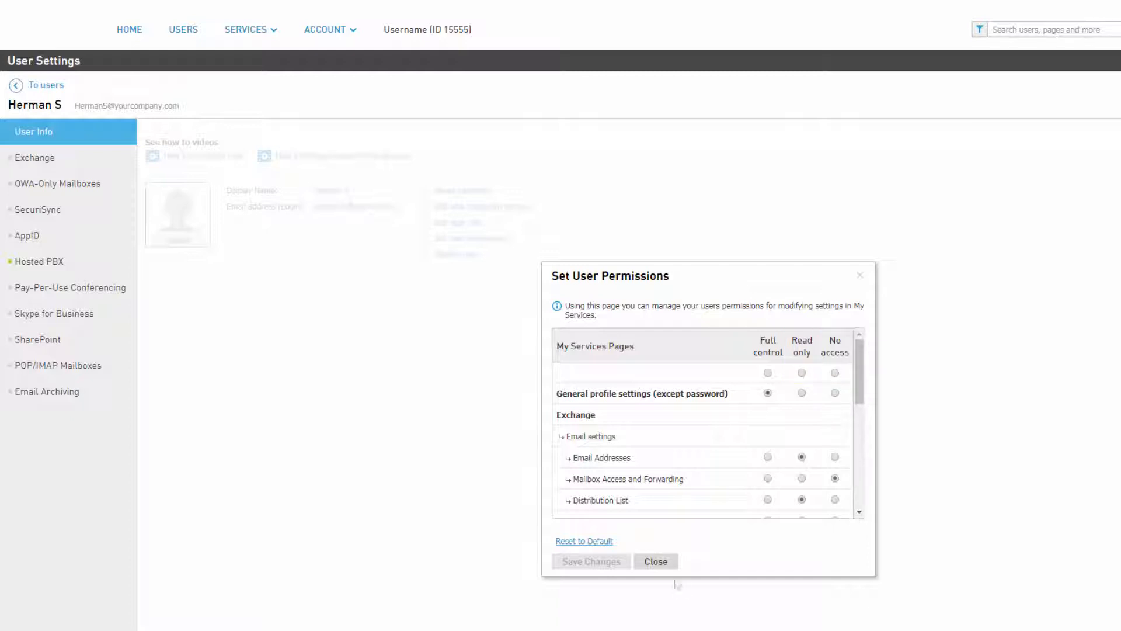
pyautogui.click(659, 564)
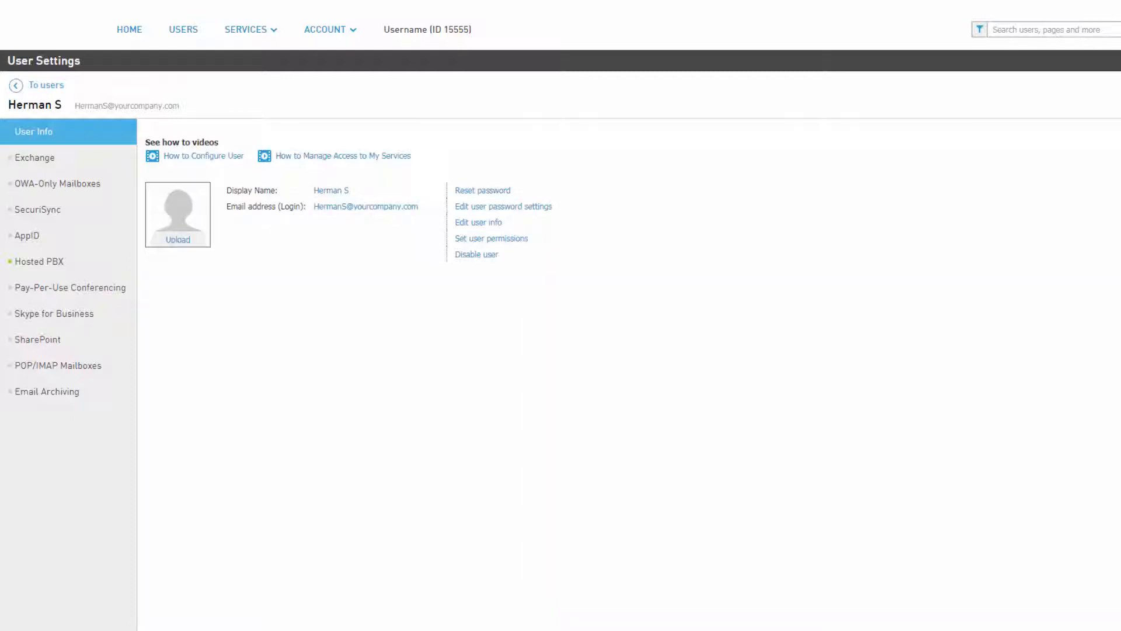
# View the Disable User confirmation and cancel it.
pyautogui.click(488, 255)
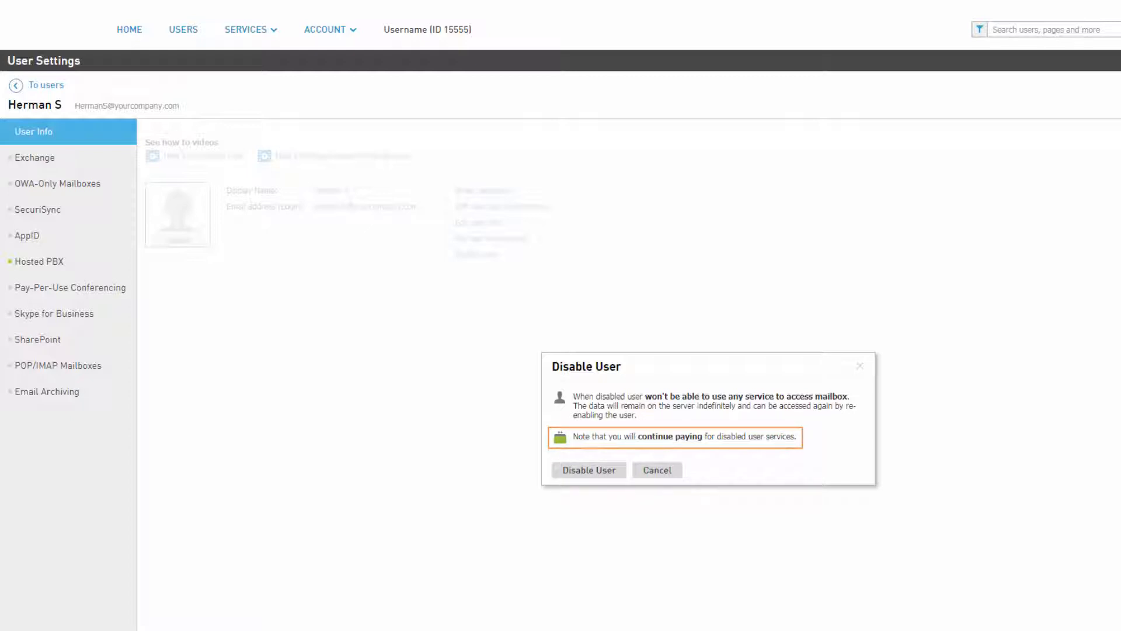
pyautogui.click(653, 478)
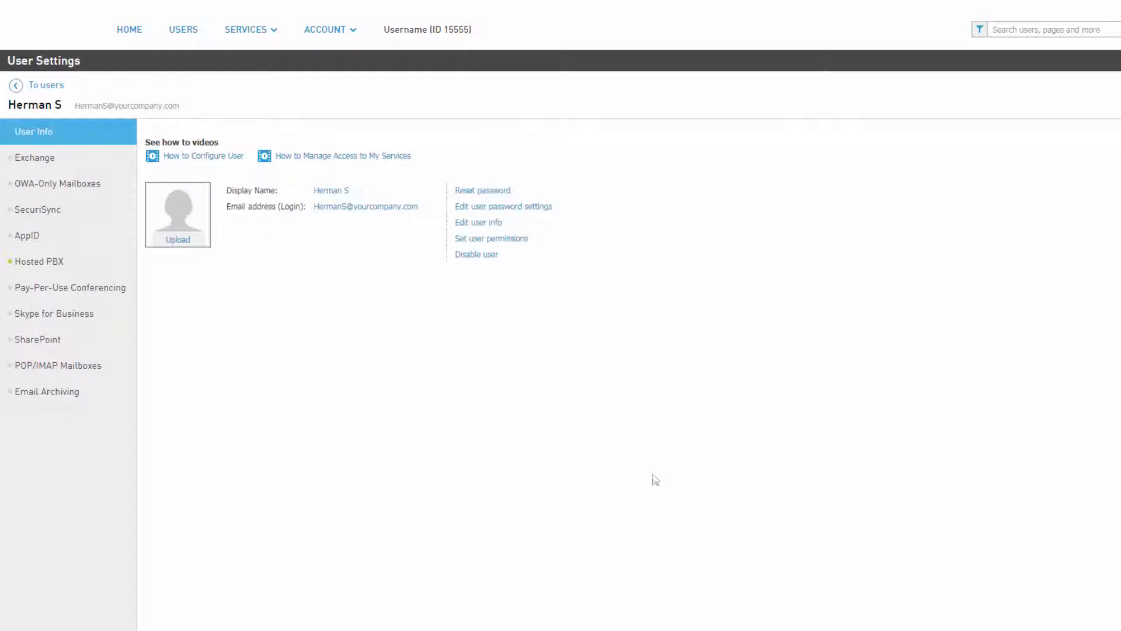
# Assign the available local phone number to the user in the Hosted PBX settings and confirm the charges.
pyautogui.click(46, 266)
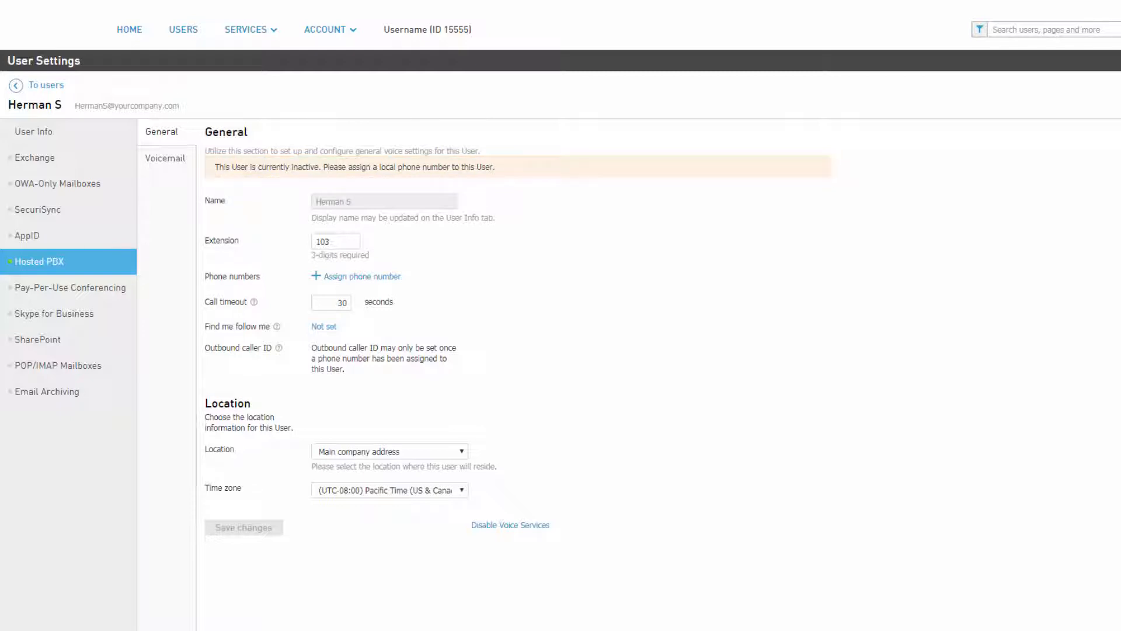
pyautogui.click(390, 280)
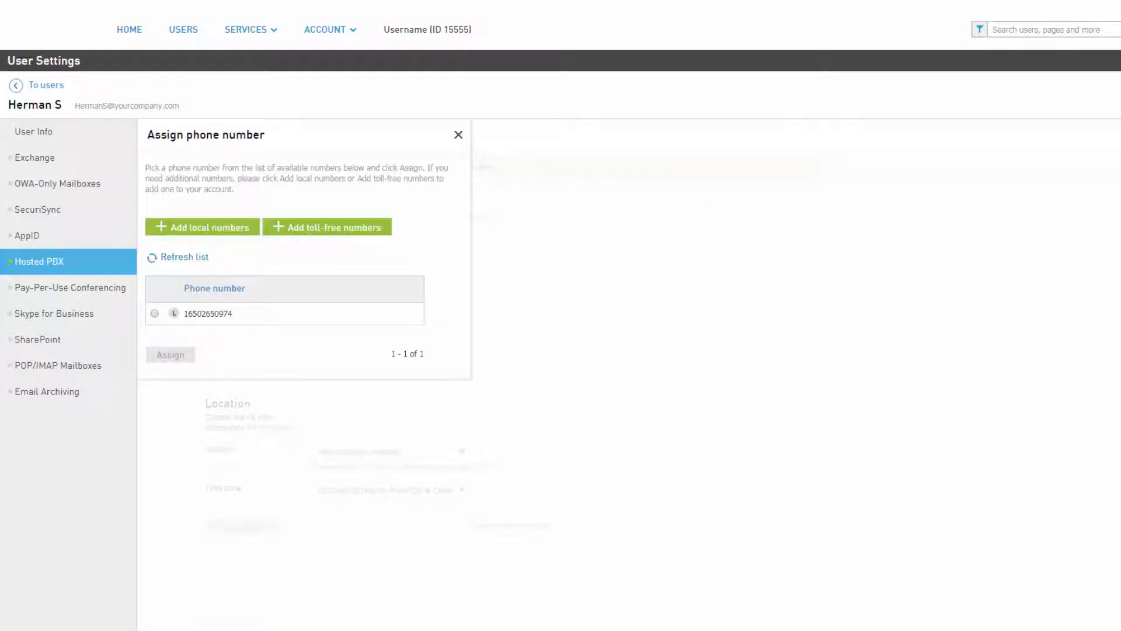
pyautogui.click(155, 314)
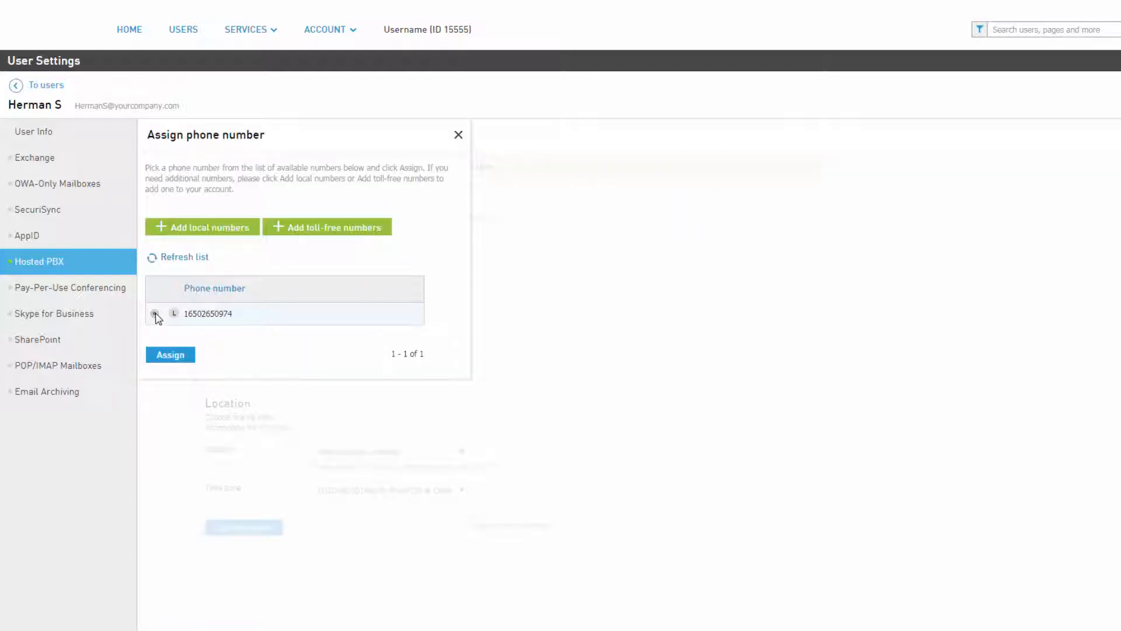
pyautogui.click(183, 359)
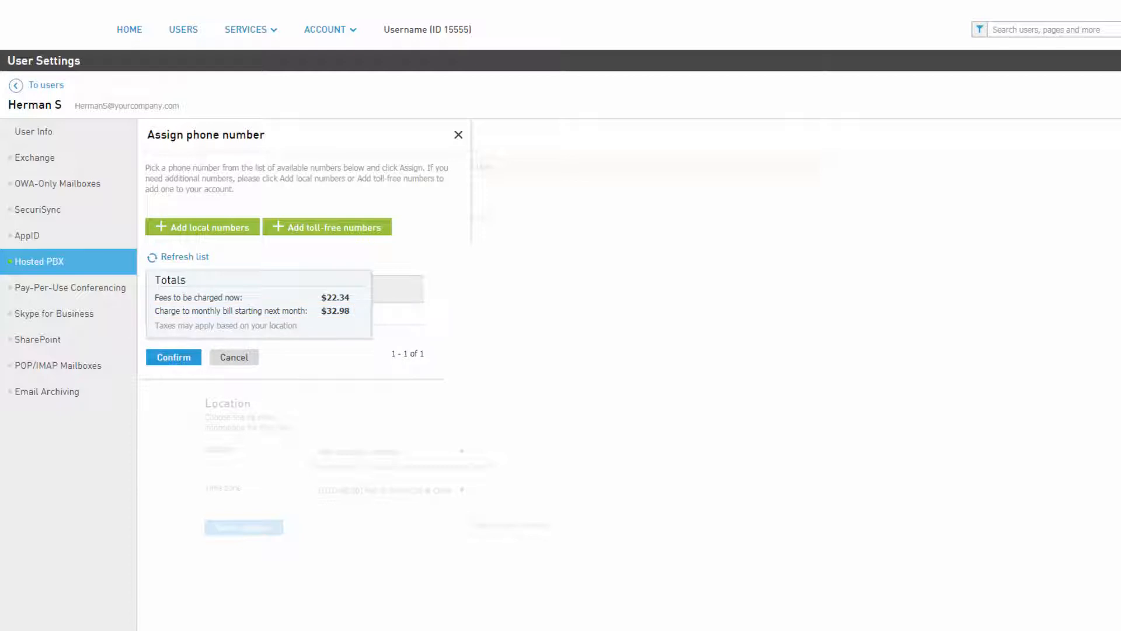
pyautogui.click(196, 362)
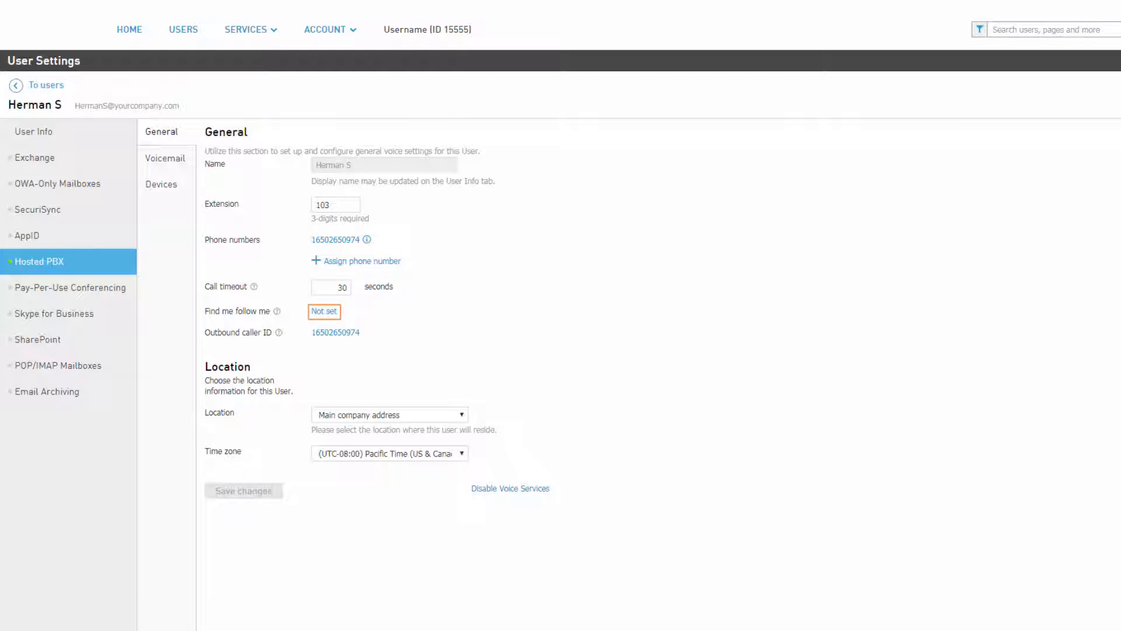
# Review the user's Find me follow me forwarding options and close them without making changes.
pyautogui.click(329, 310)
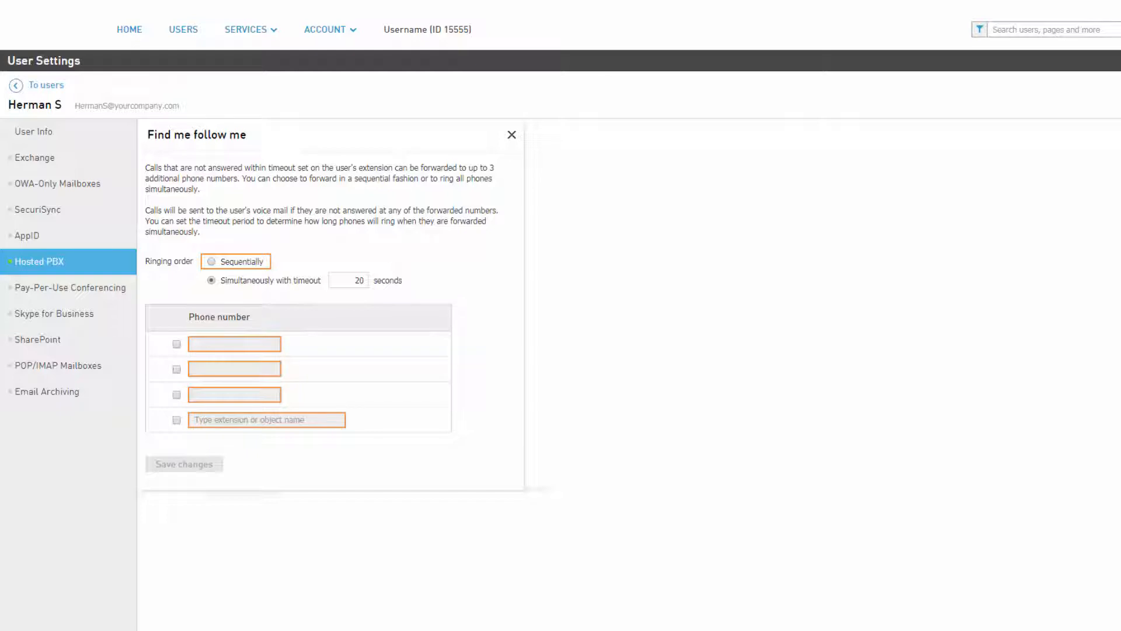
pyautogui.click(512, 135)
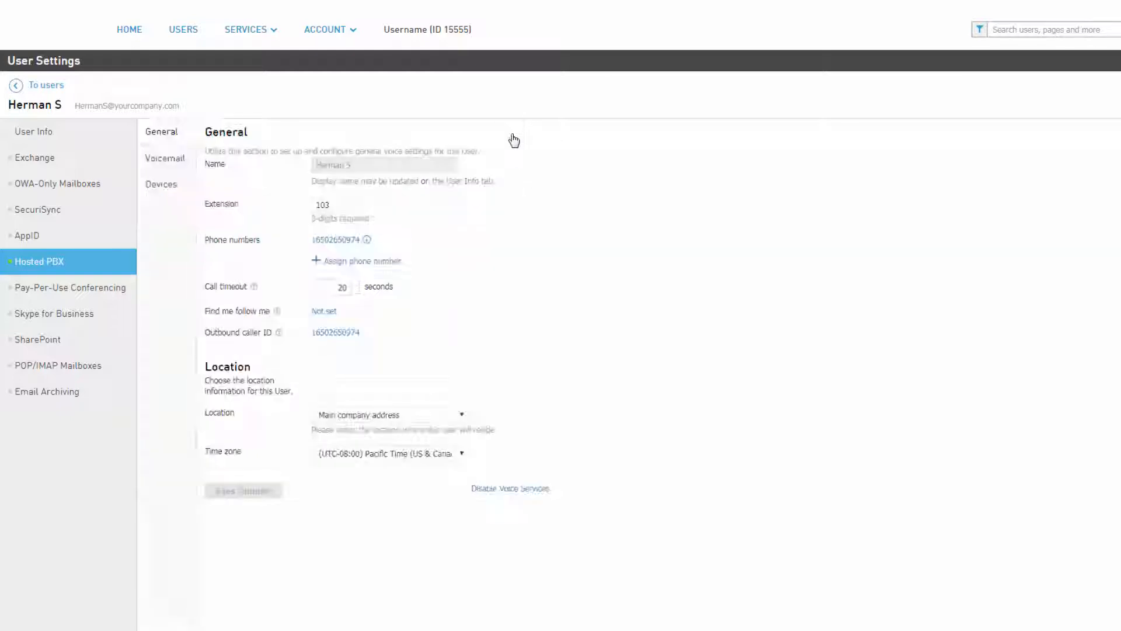
# Set the user's outbound caller ID to the Main Auto Attendant number and save the change.
pyautogui.click(360, 334)
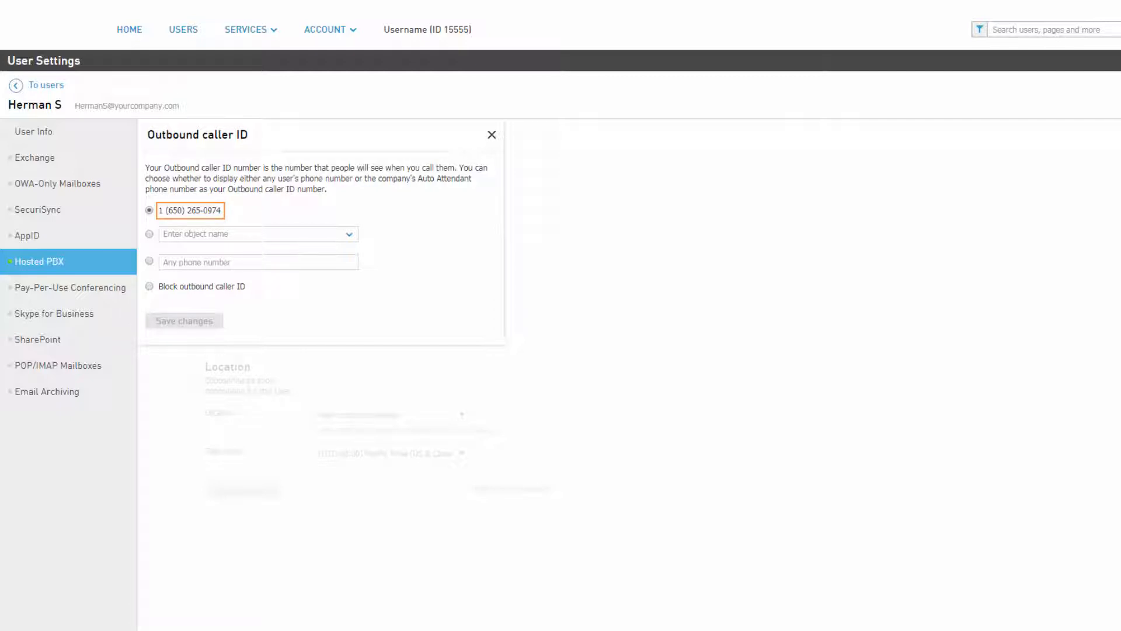
pyautogui.click(150, 235)
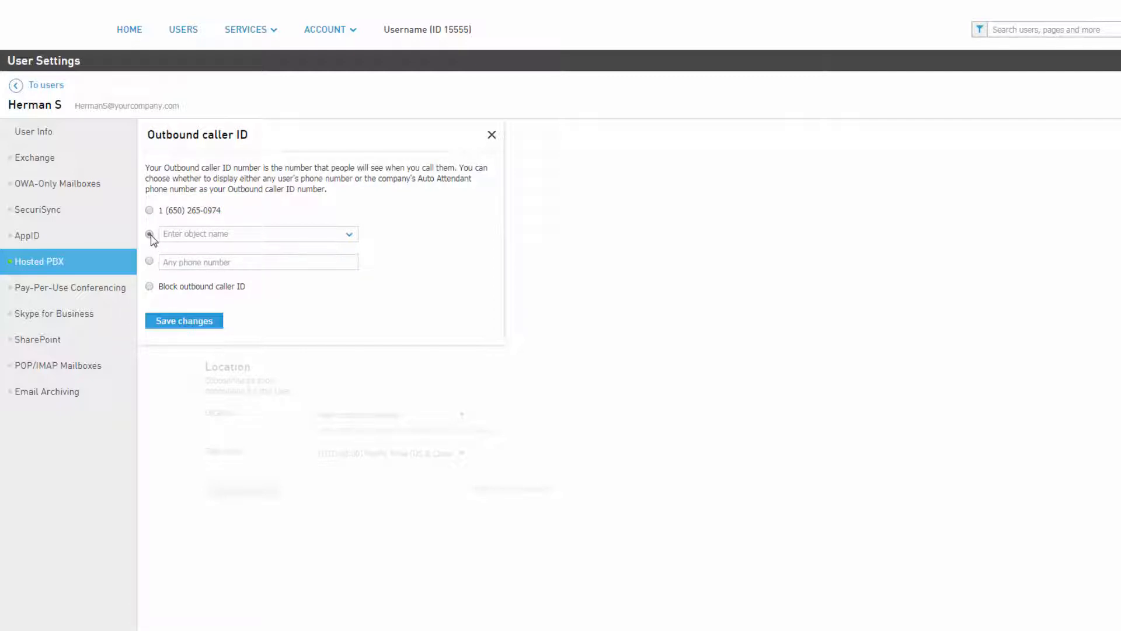
pyautogui.click(350, 234)
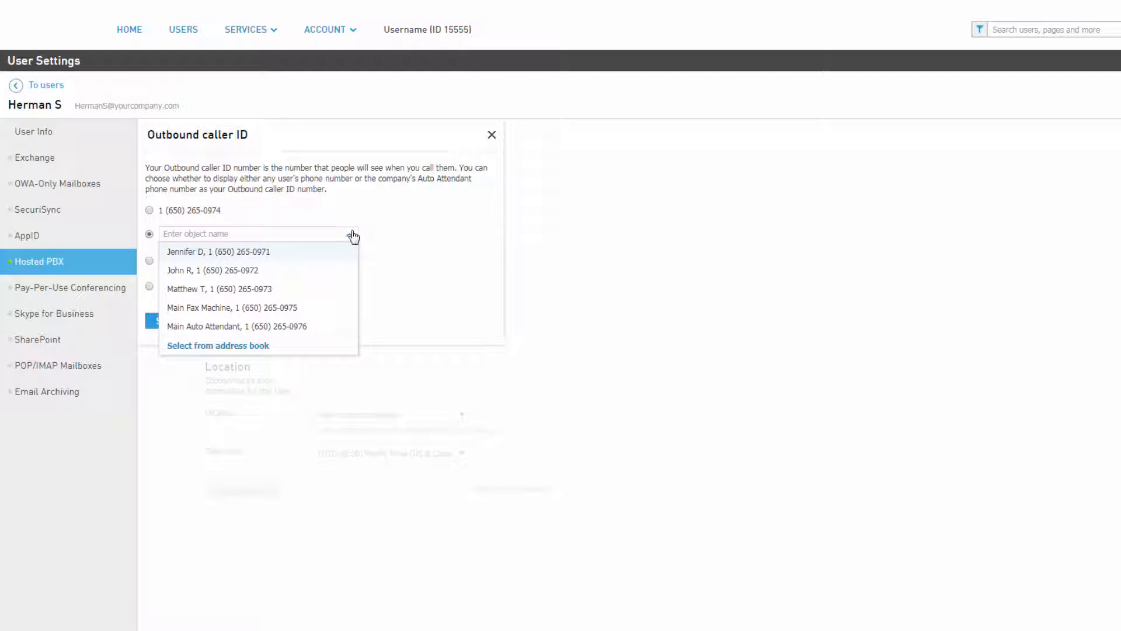
pyautogui.click(320, 329)
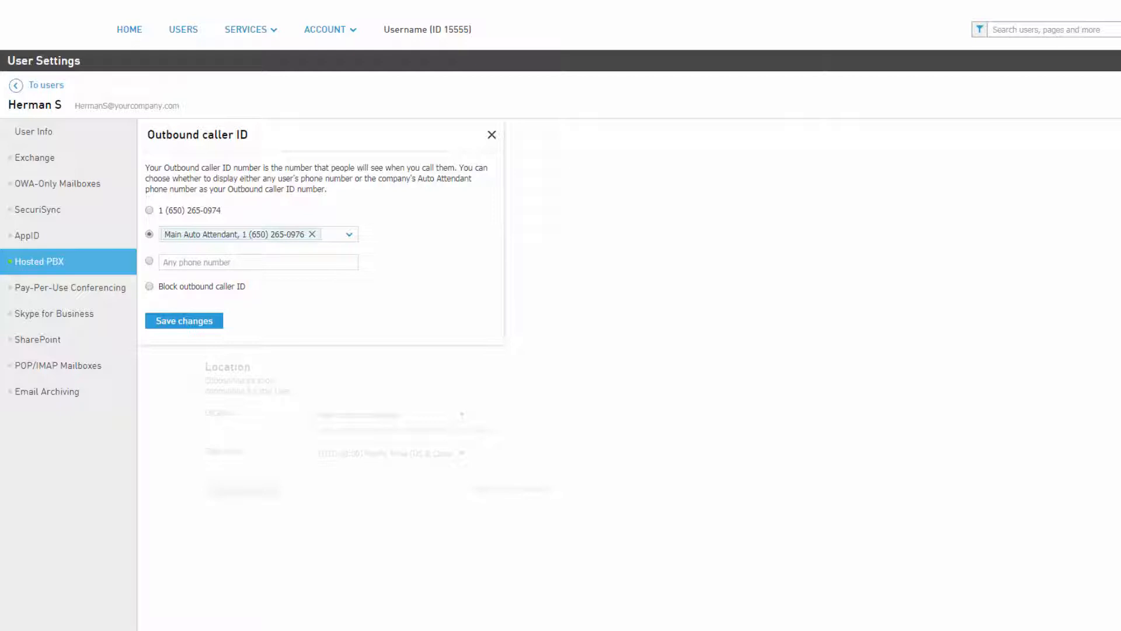
pyautogui.click(203, 324)
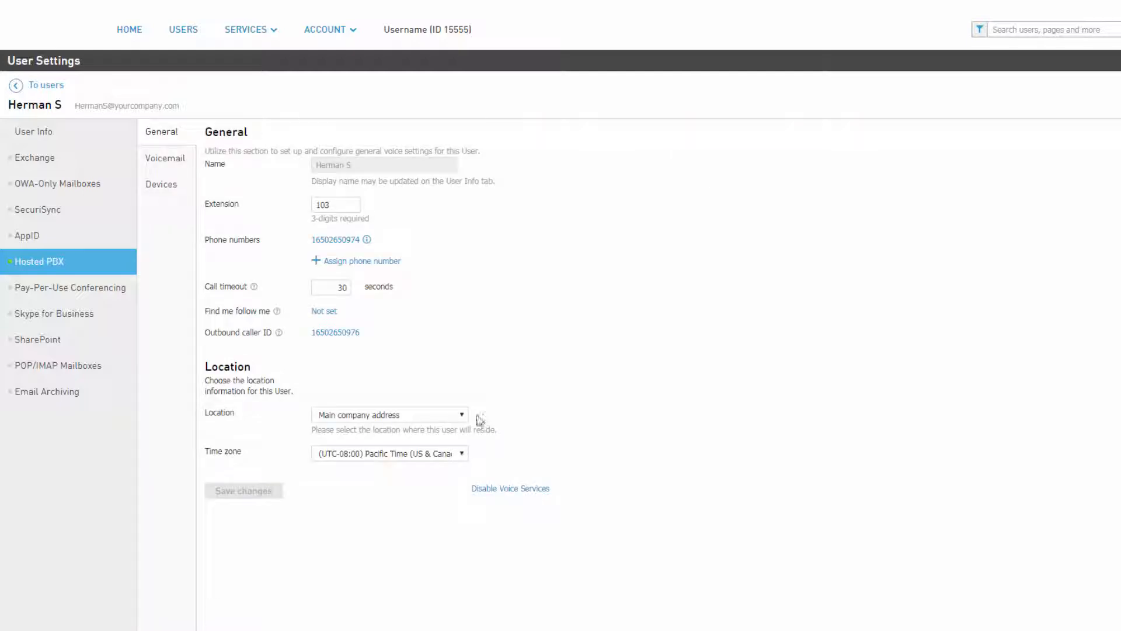
# Check the location choices, keeping Main company address, and view the Disable Voice Service confirmation before cancelling it.
pyautogui.click(461, 415)
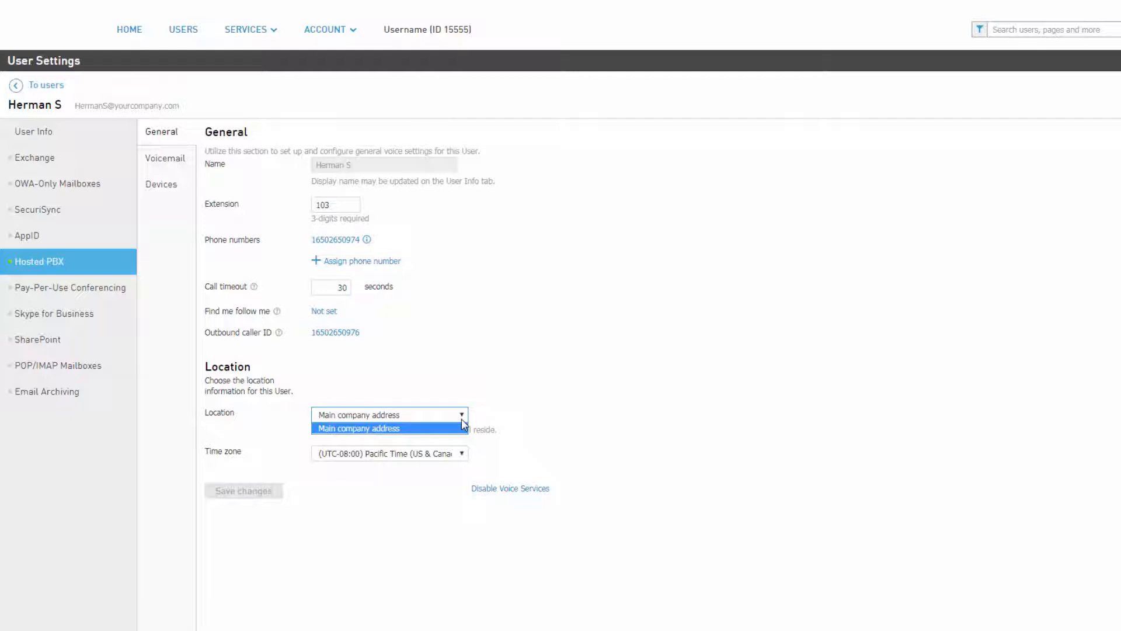
pyautogui.click(462, 423)
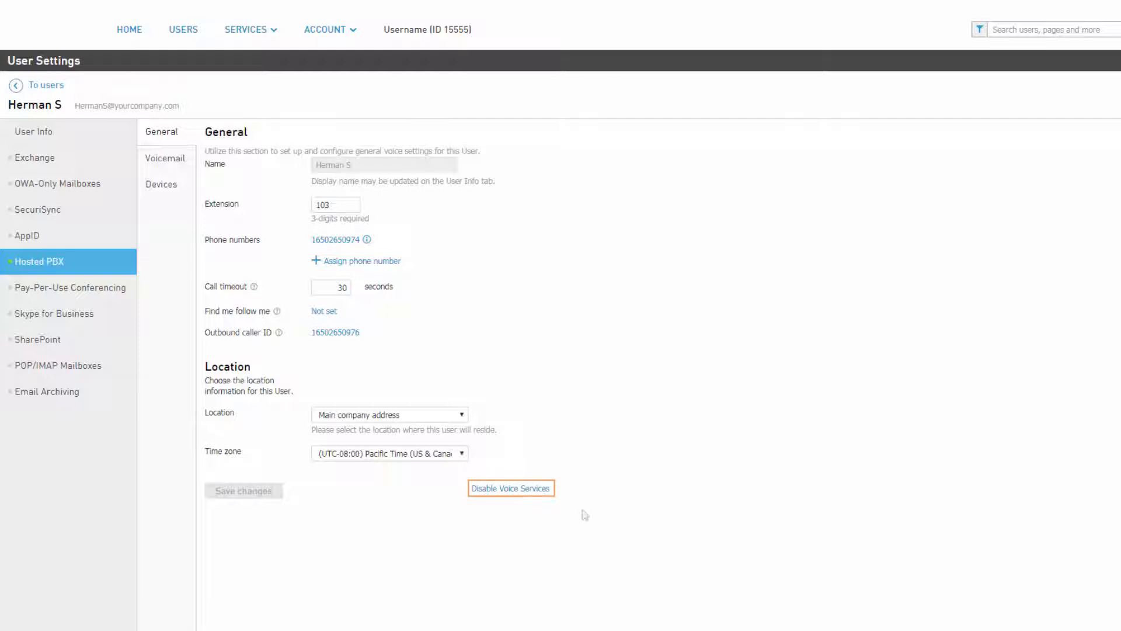
pyautogui.click(533, 490)
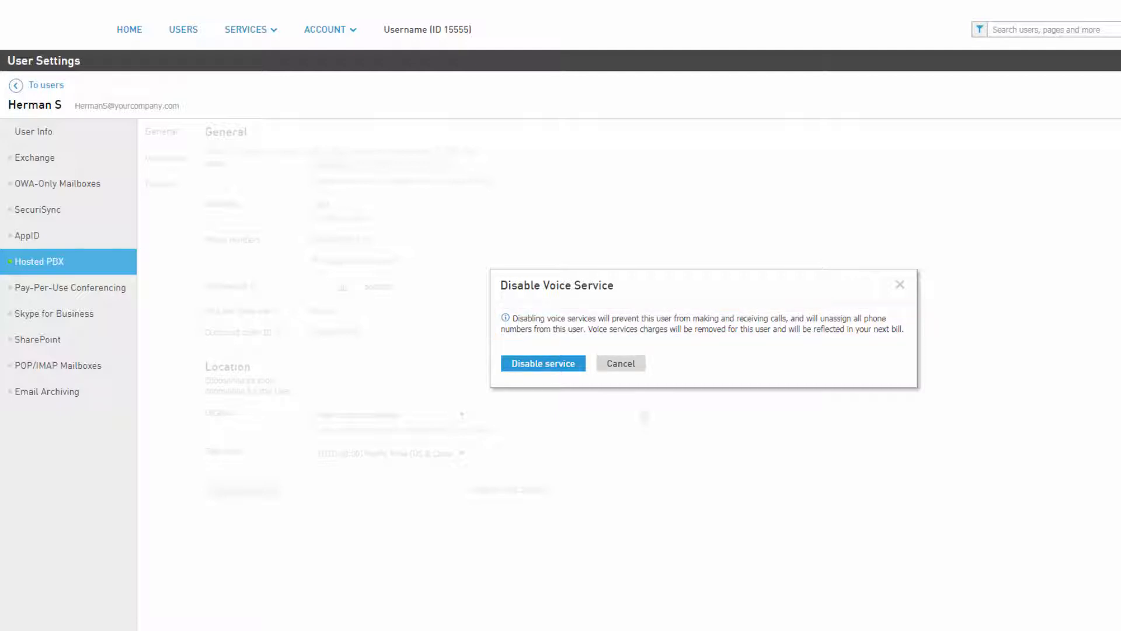
pyautogui.click(633, 367)
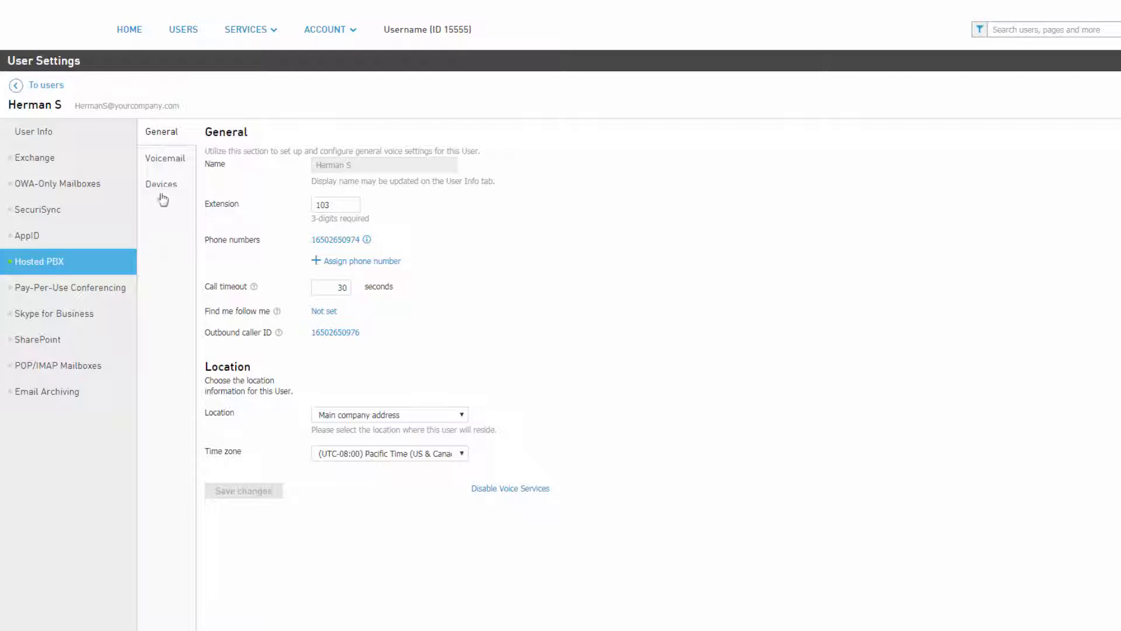
# Review the user's voicemail settings, including the greeting upload and voicemail PIN reset forms, closing both forms without making changes.
pyautogui.click(168, 169)
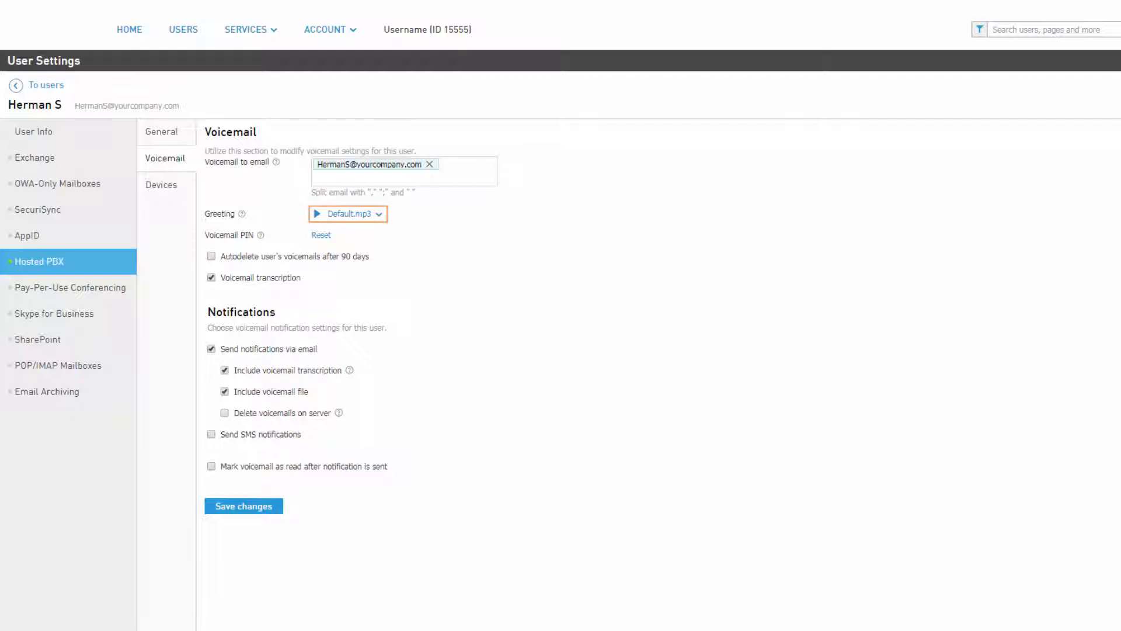
pyautogui.click(379, 215)
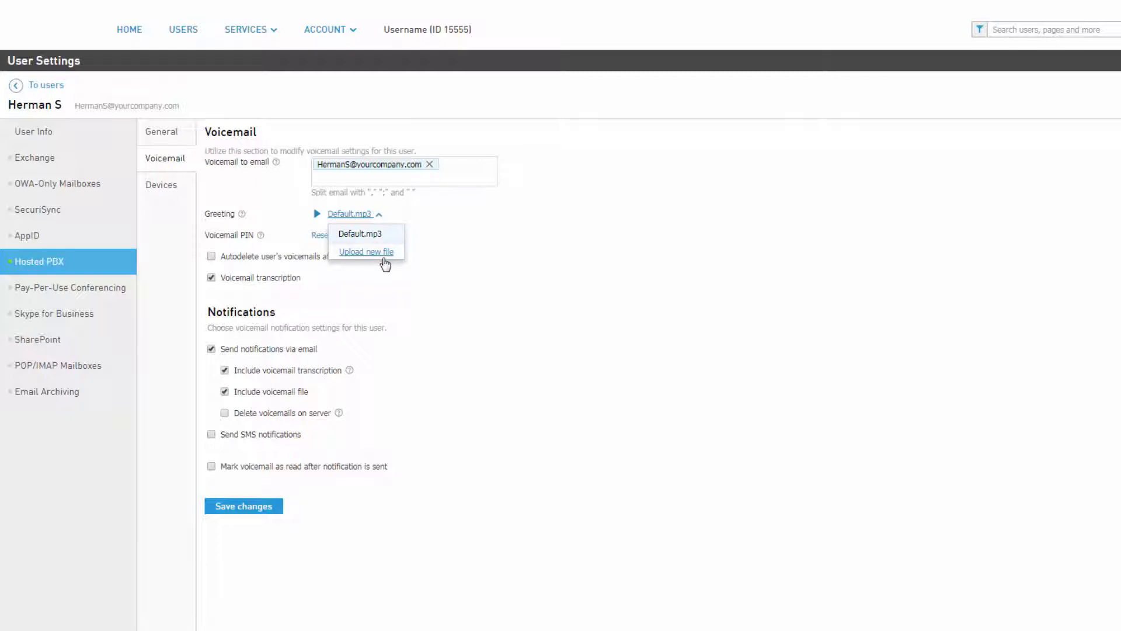
pyautogui.click(383, 256)
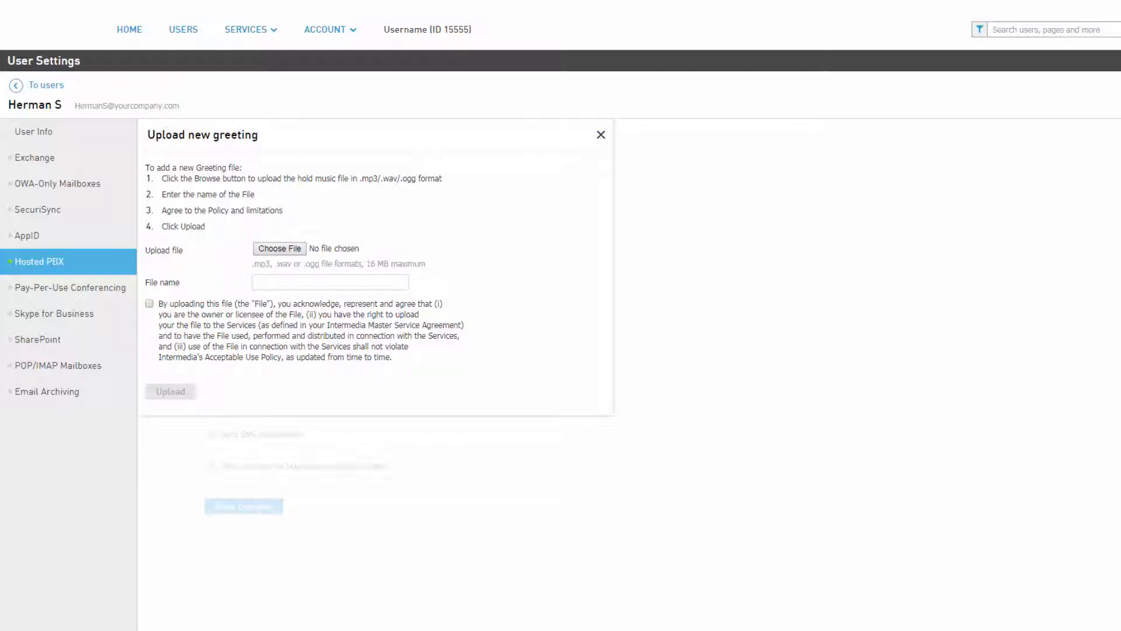
pyautogui.click(601, 136)
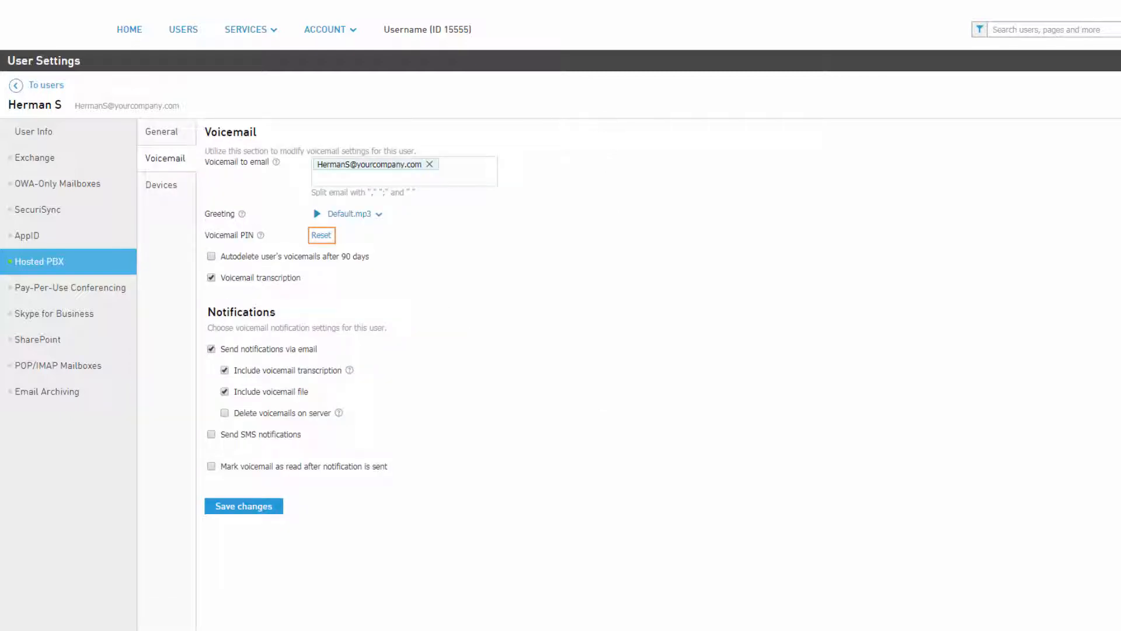
pyautogui.click(321, 236)
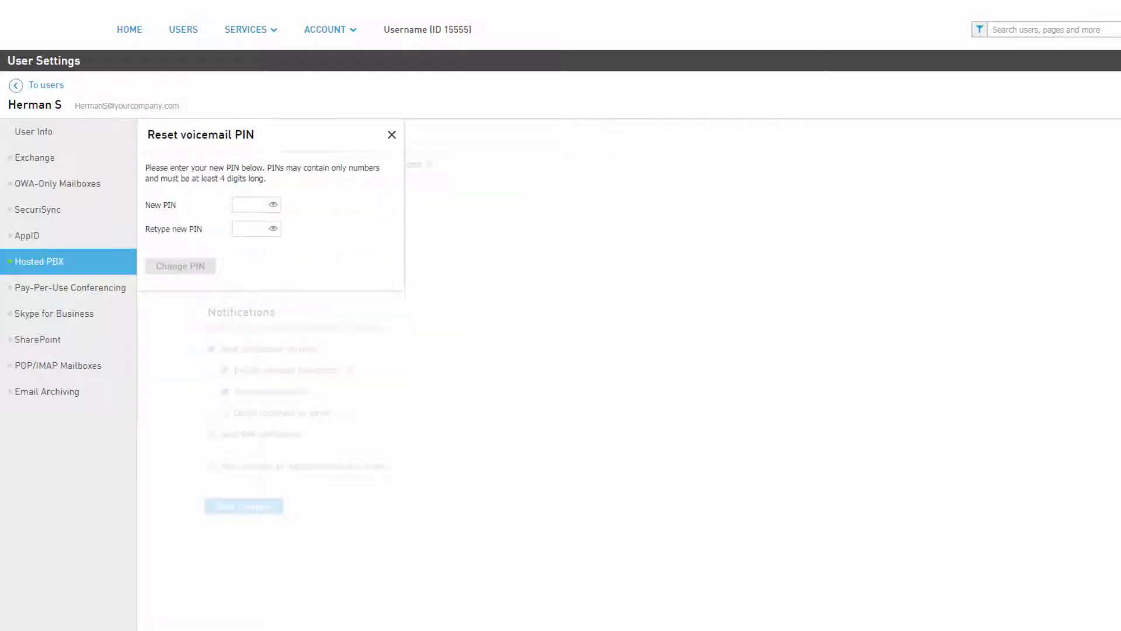
pyautogui.click(391, 135)
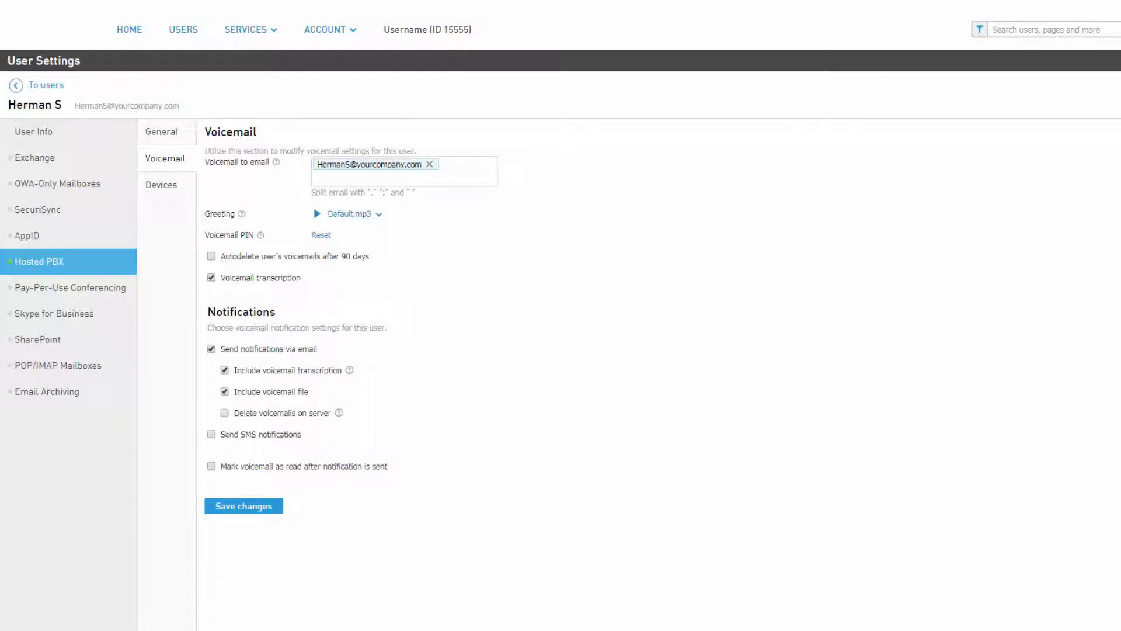
# Assign the Yealink T46G device to the user with the prefilled E911 address, accepting the 911 policy, and return to the users list.
pyautogui.click(169, 188)
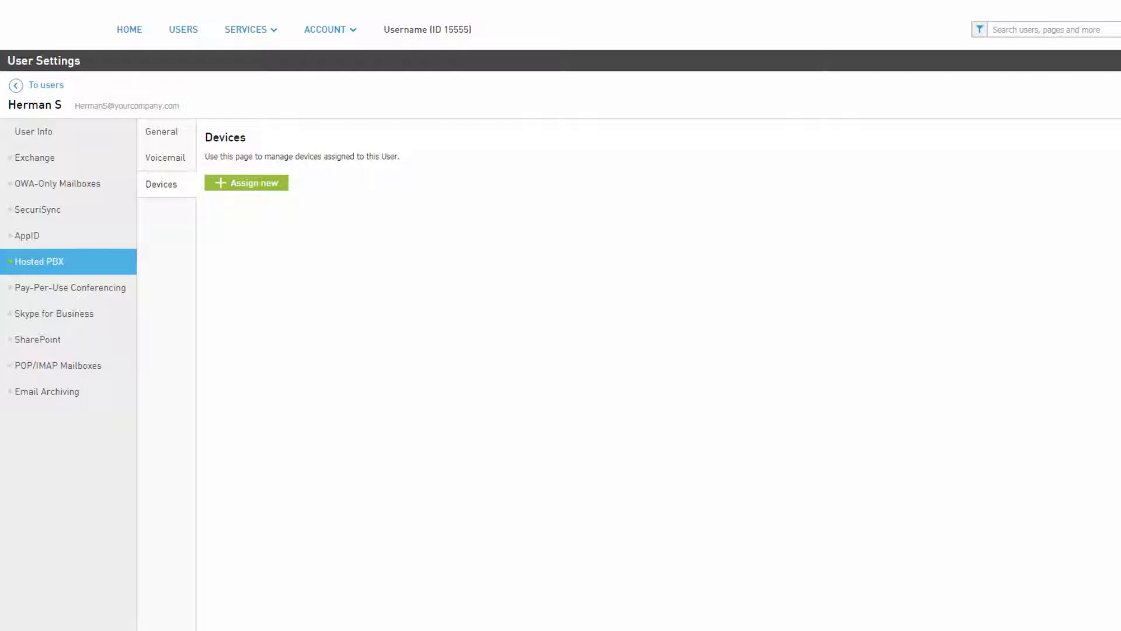
pyautogui.click(251, 187)
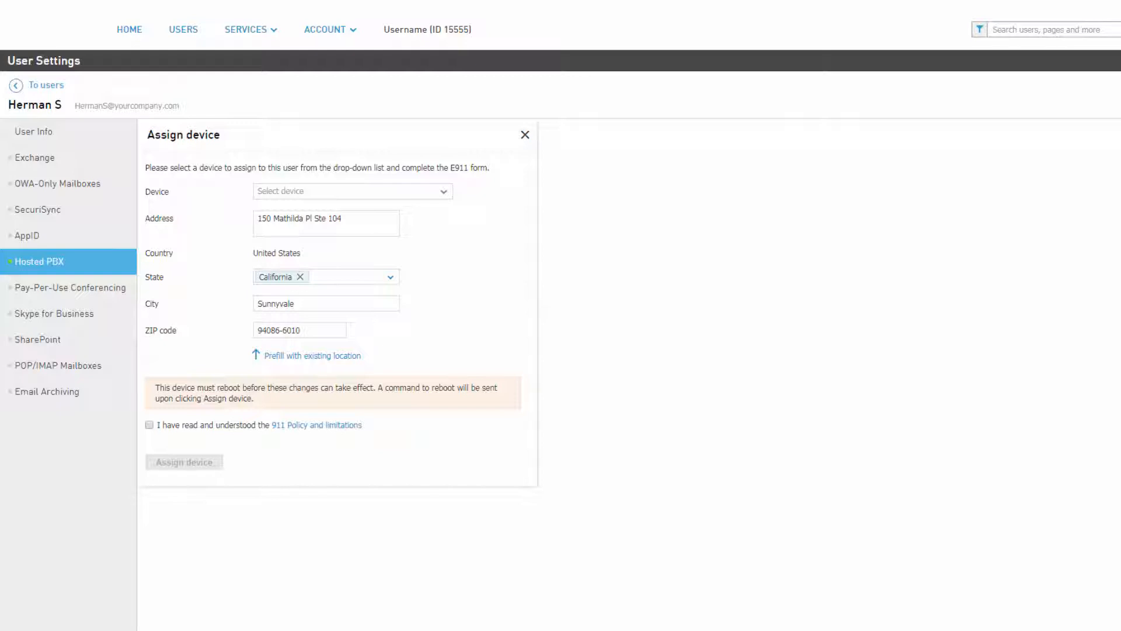
pyautogui.click(444, 193)
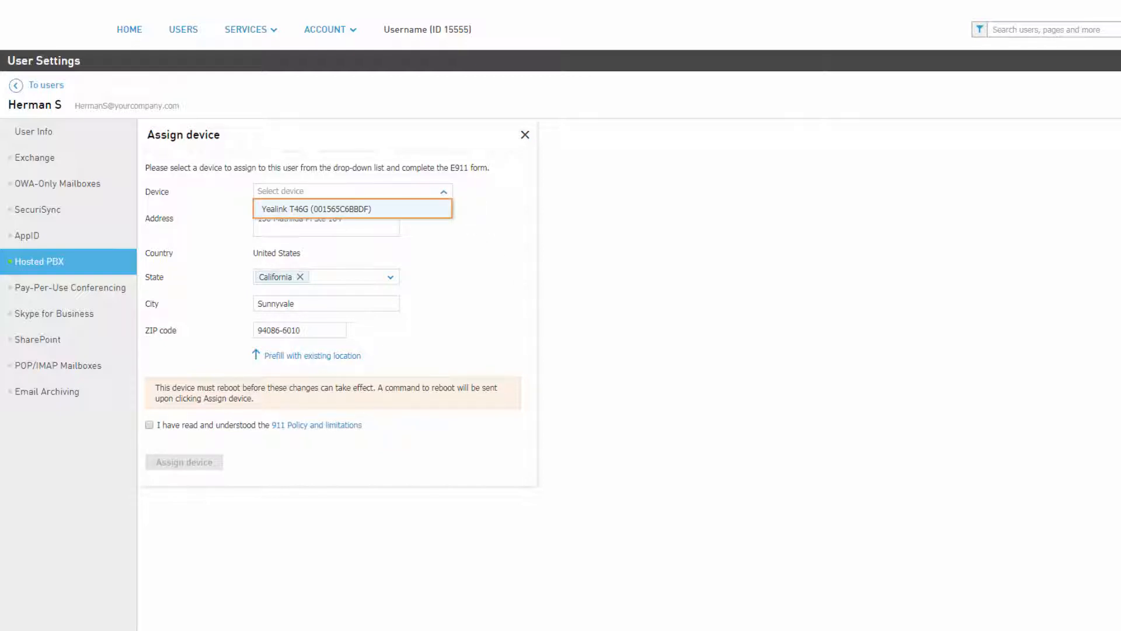
pyautogui.click(431, 214)
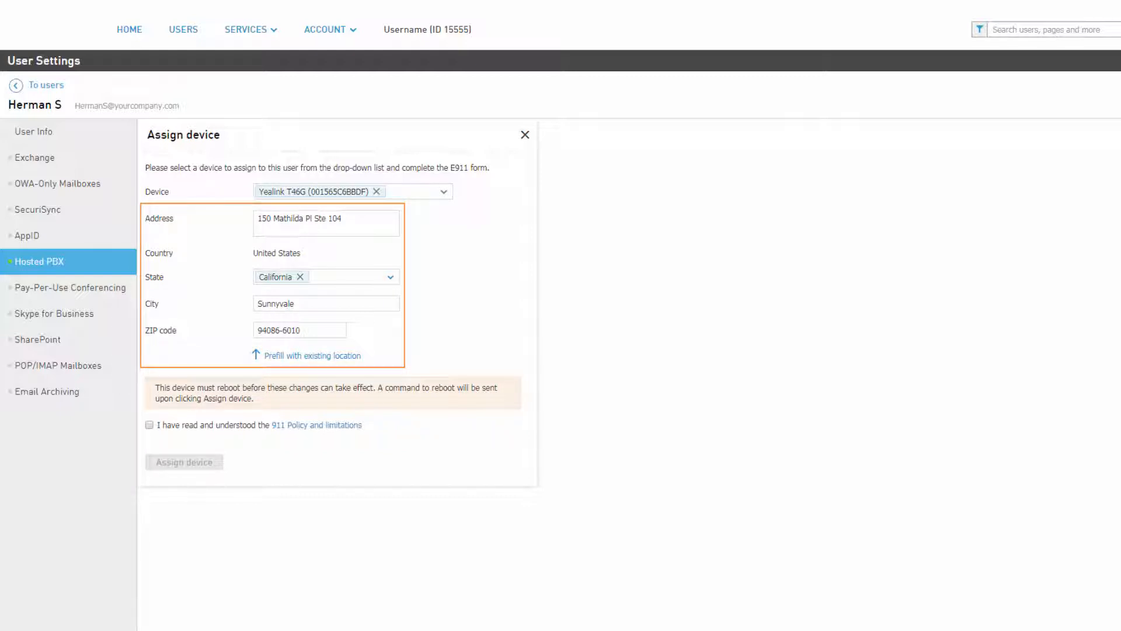
pyautogui.click(149, 426)
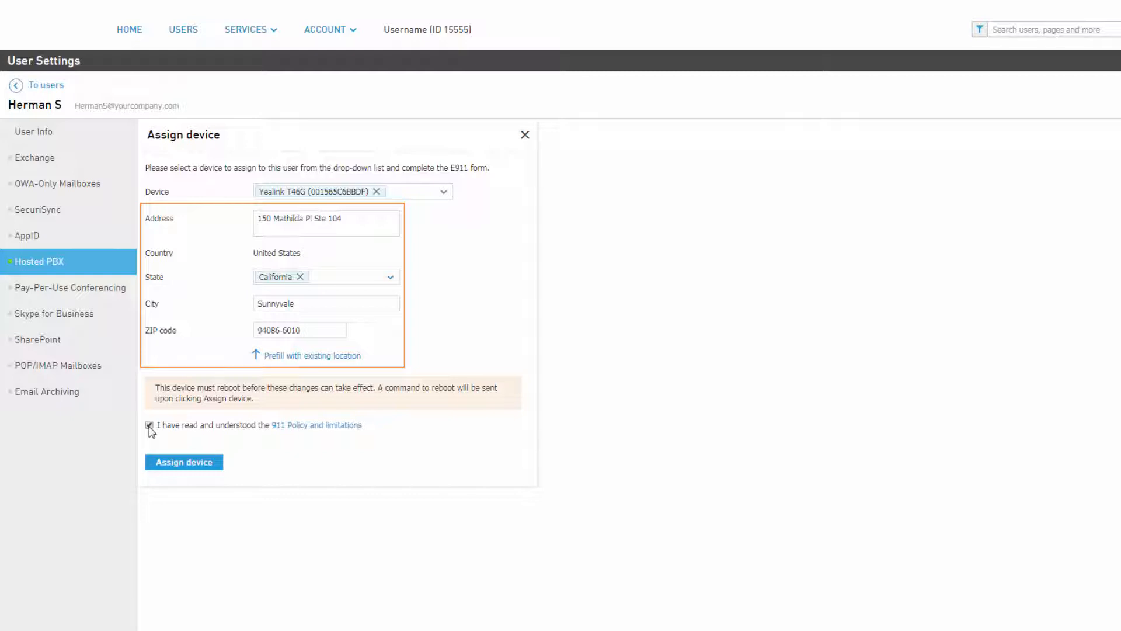
pyautogui.click(196, 466)
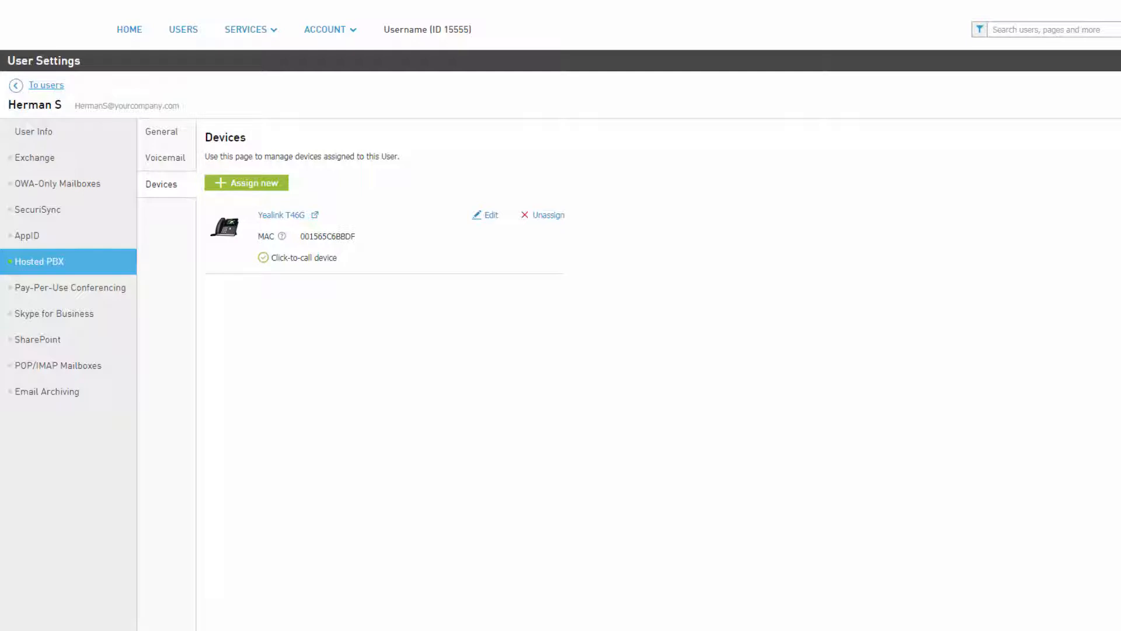
pyautogui.click(56, 87)
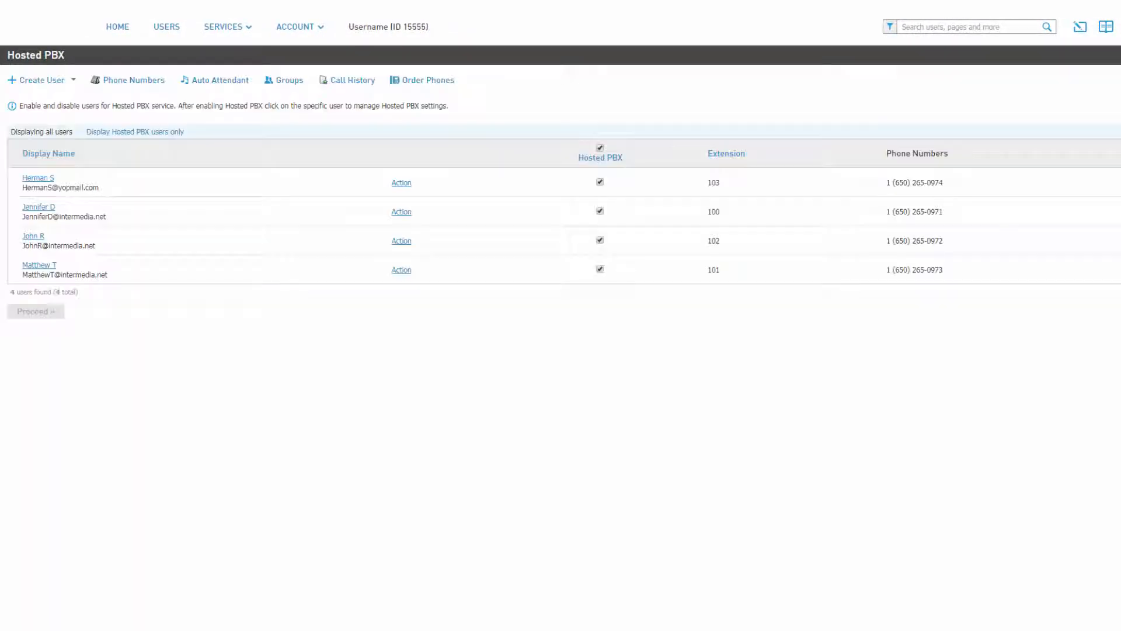